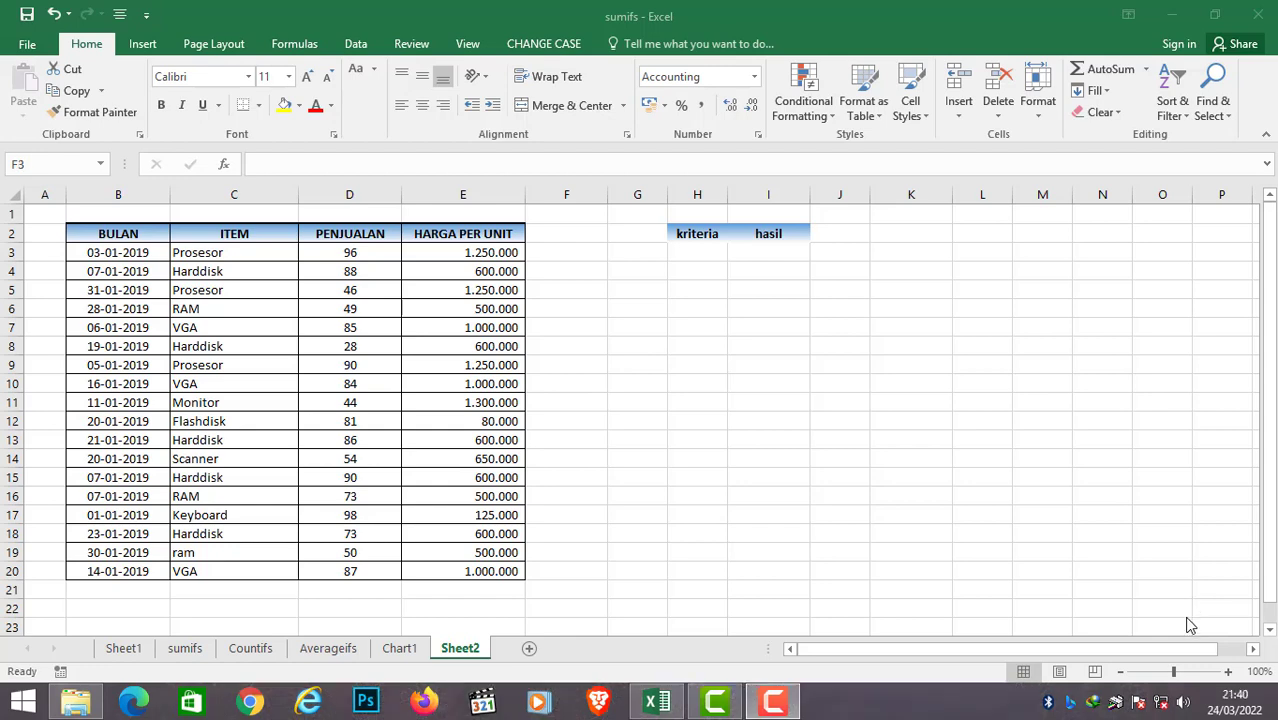
Multiply unit price by sales in F3 with =E3*D3 and fill the formula down through F20
click(562, 254)
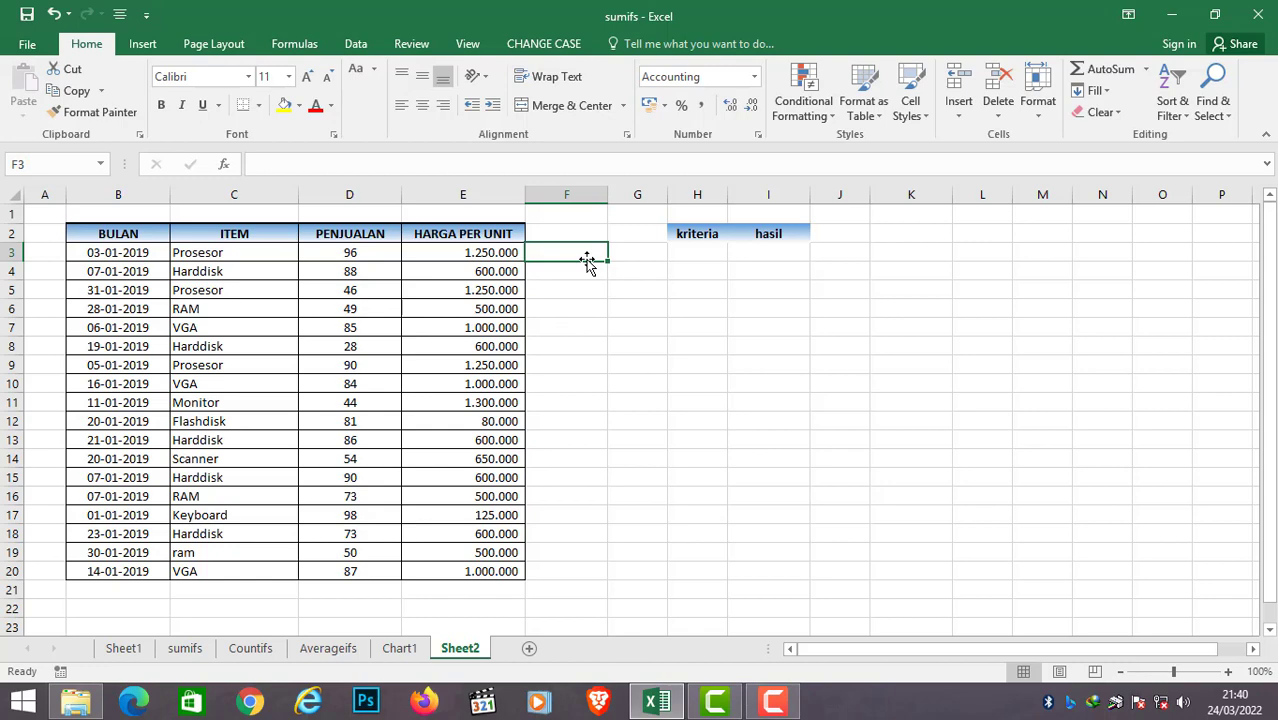
text(=)
click(503, 252)
text(*)
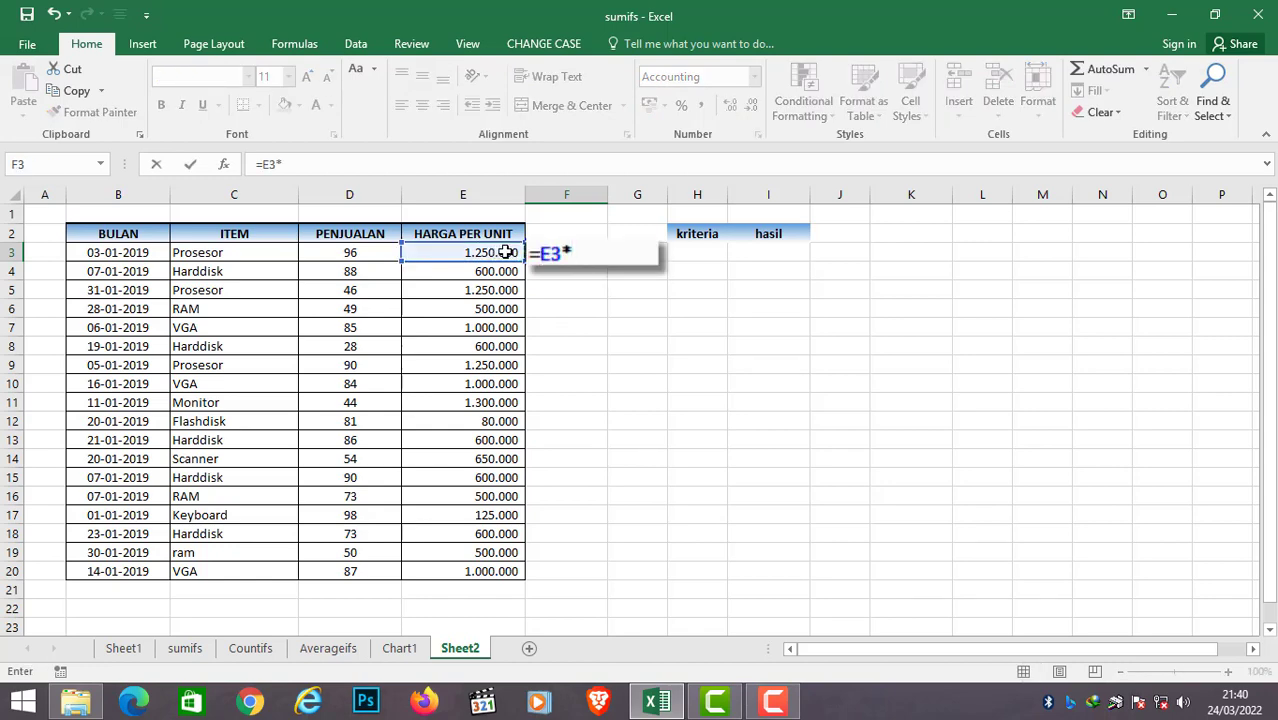
click(351, 253)
key(Return)
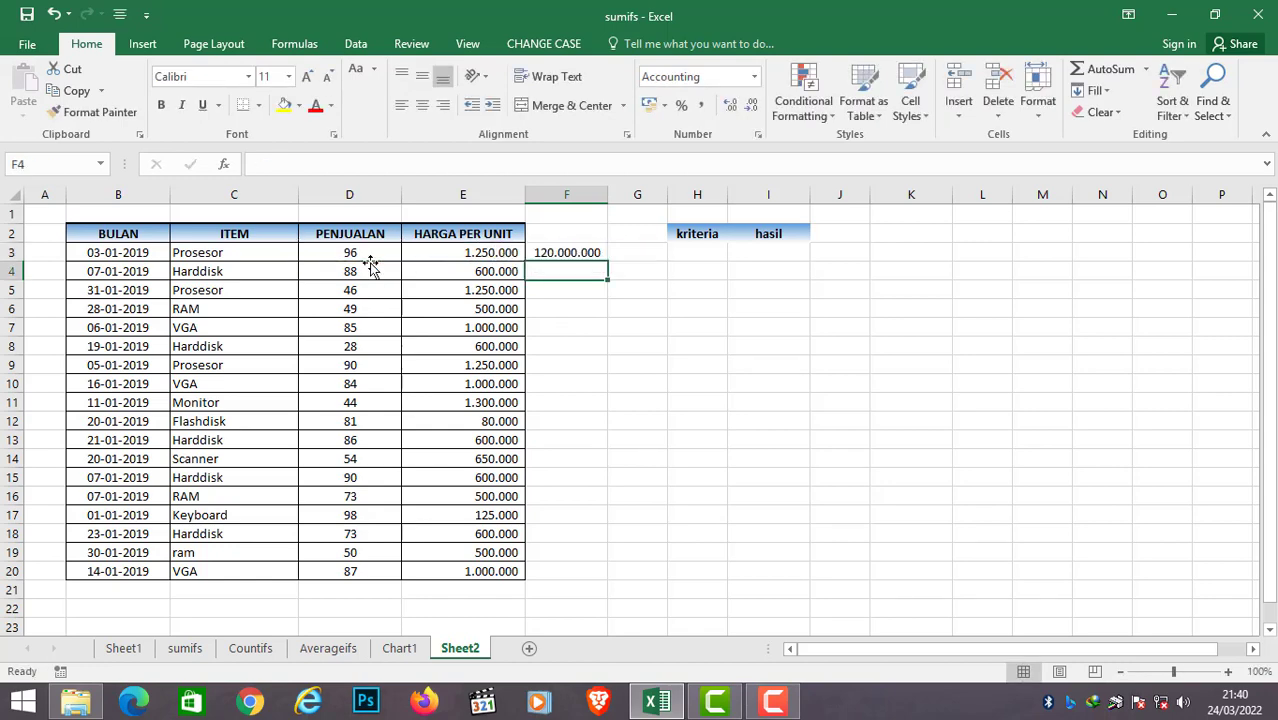
click(598, 256)
drag(606, 258, 602, 576)
Total the multiplied values of column F in F21 with AutoSum
click(580, 594)
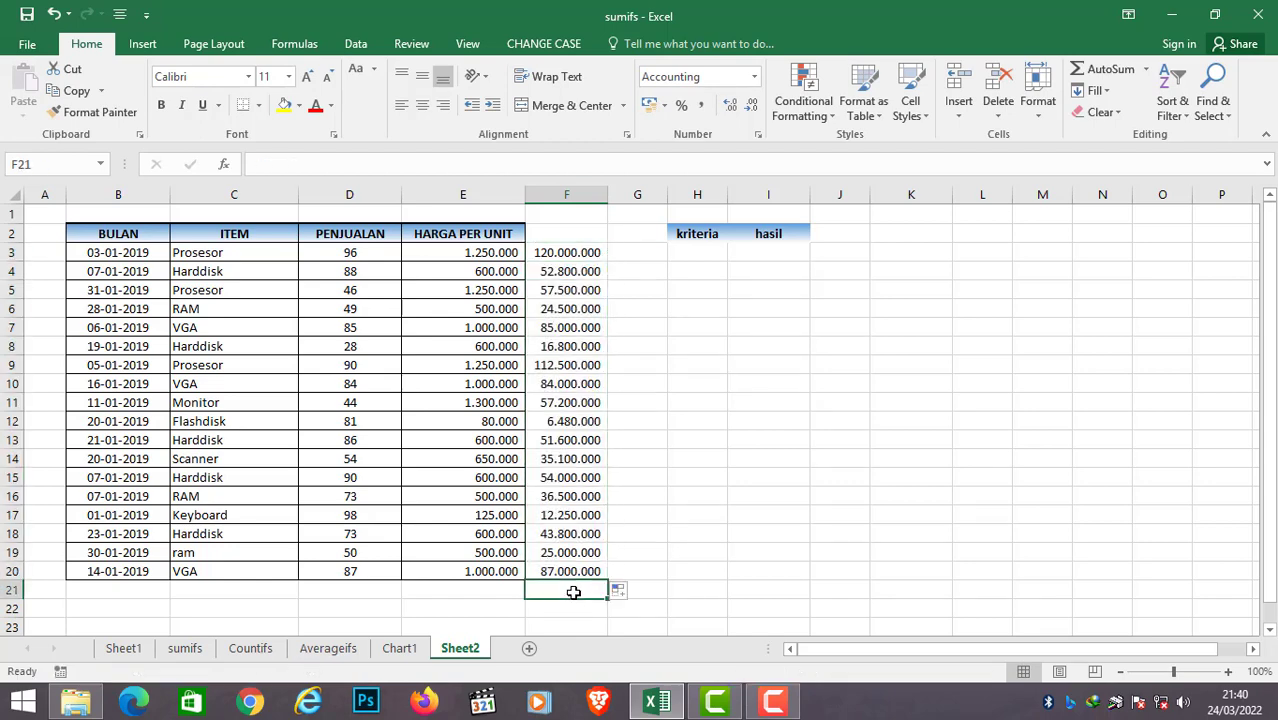
click(1100, 70)
key(Return)
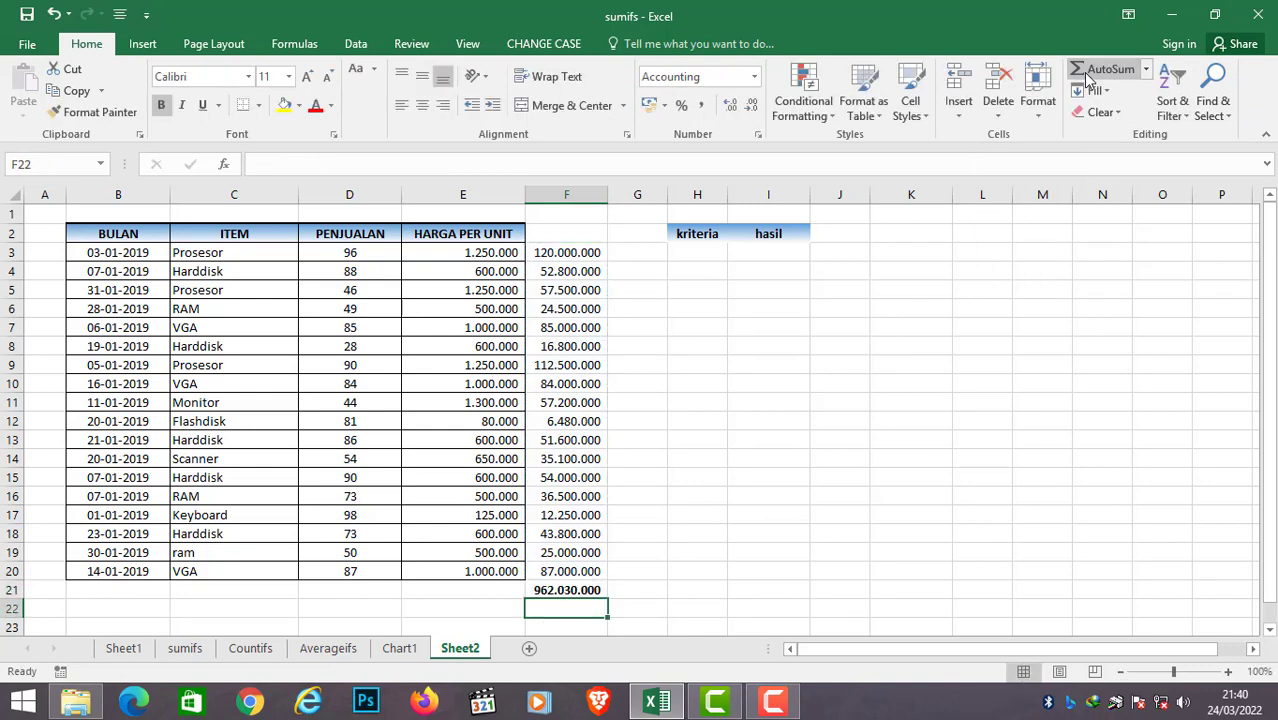
key(Up)
Calculate total sales value directly in F22 with =SUMPRODUCT(penjualan;harga), using the PENJUALAN and HARGA PER UNIT ranges
key(Down)
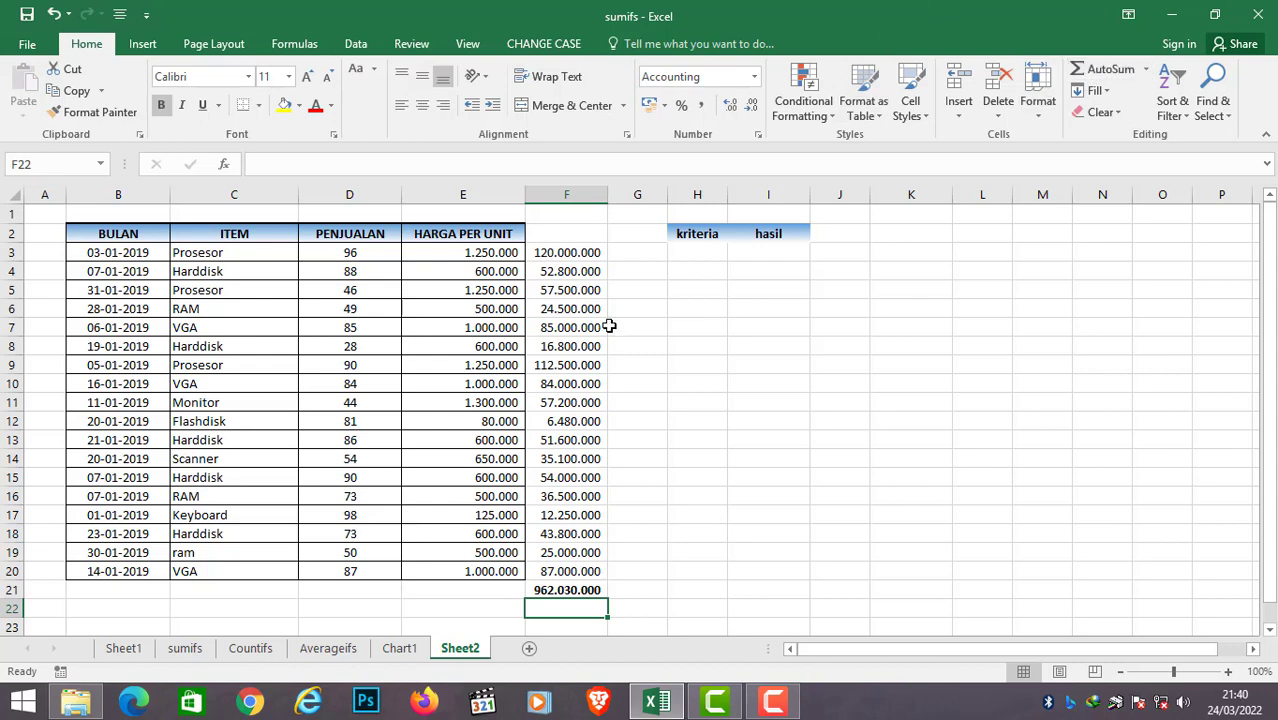
text(=)
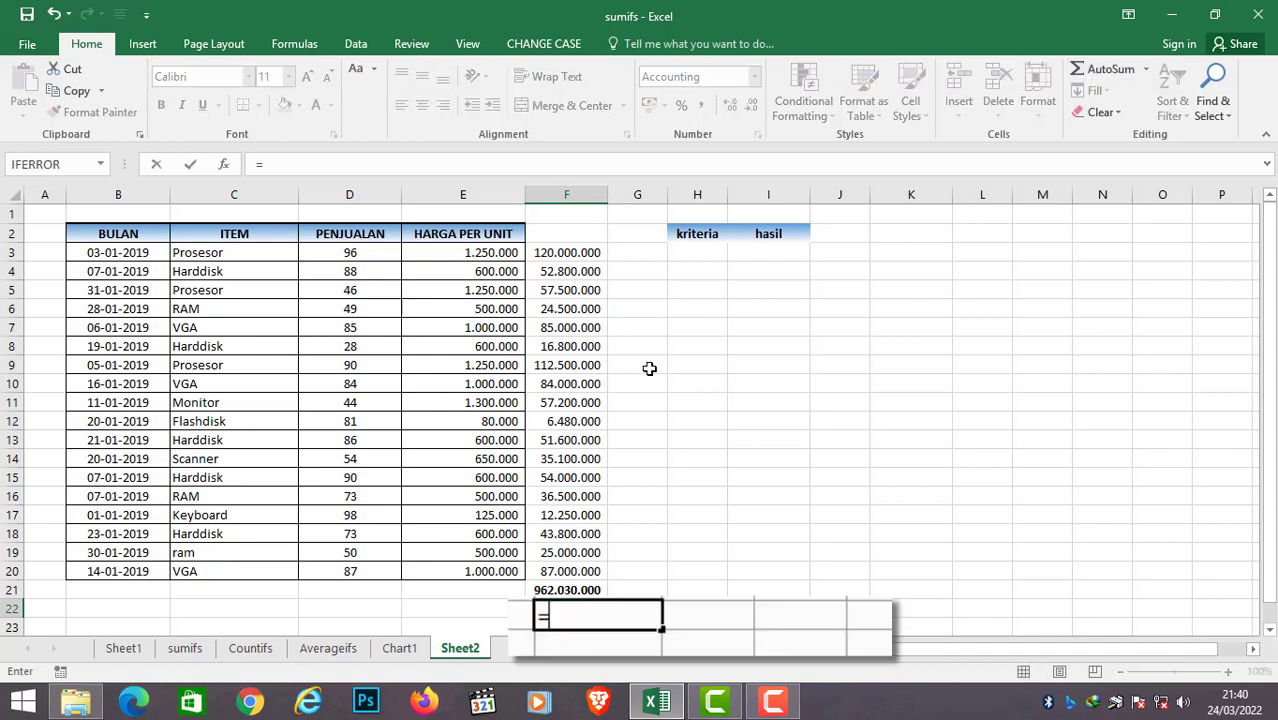
text(sumpro)
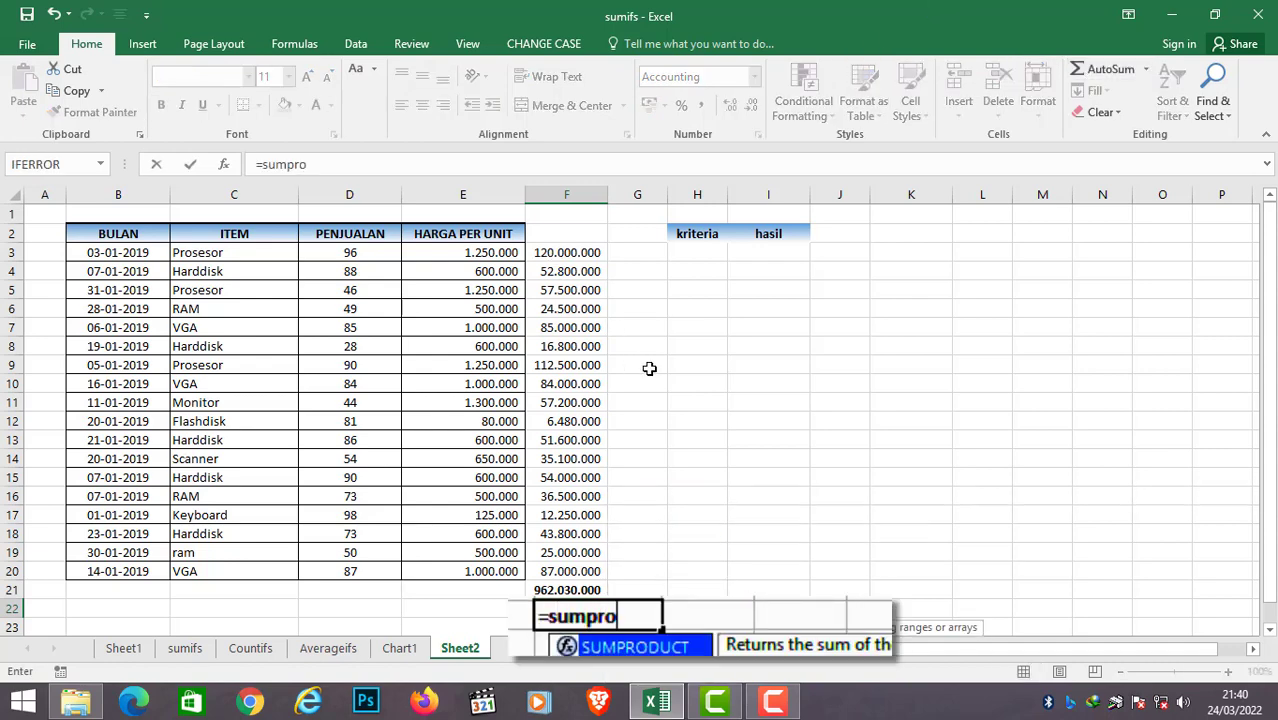
text(duct()
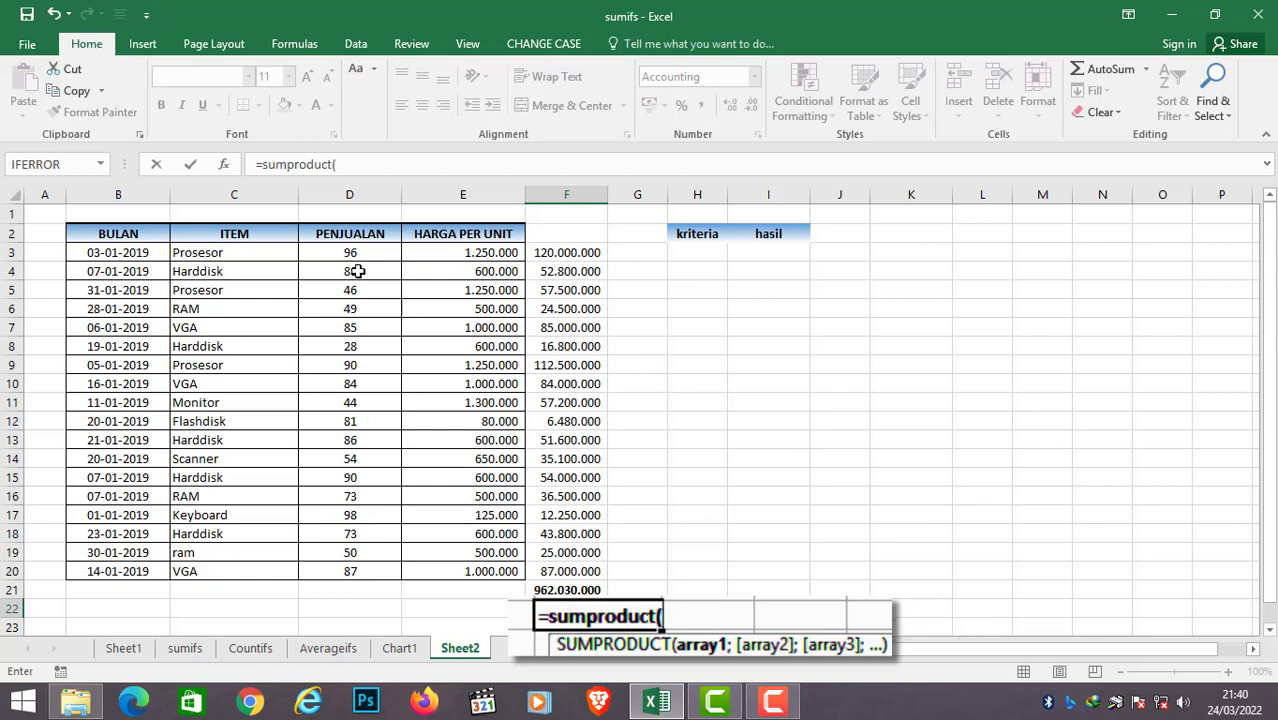
drag(348, 253, 375, 582)
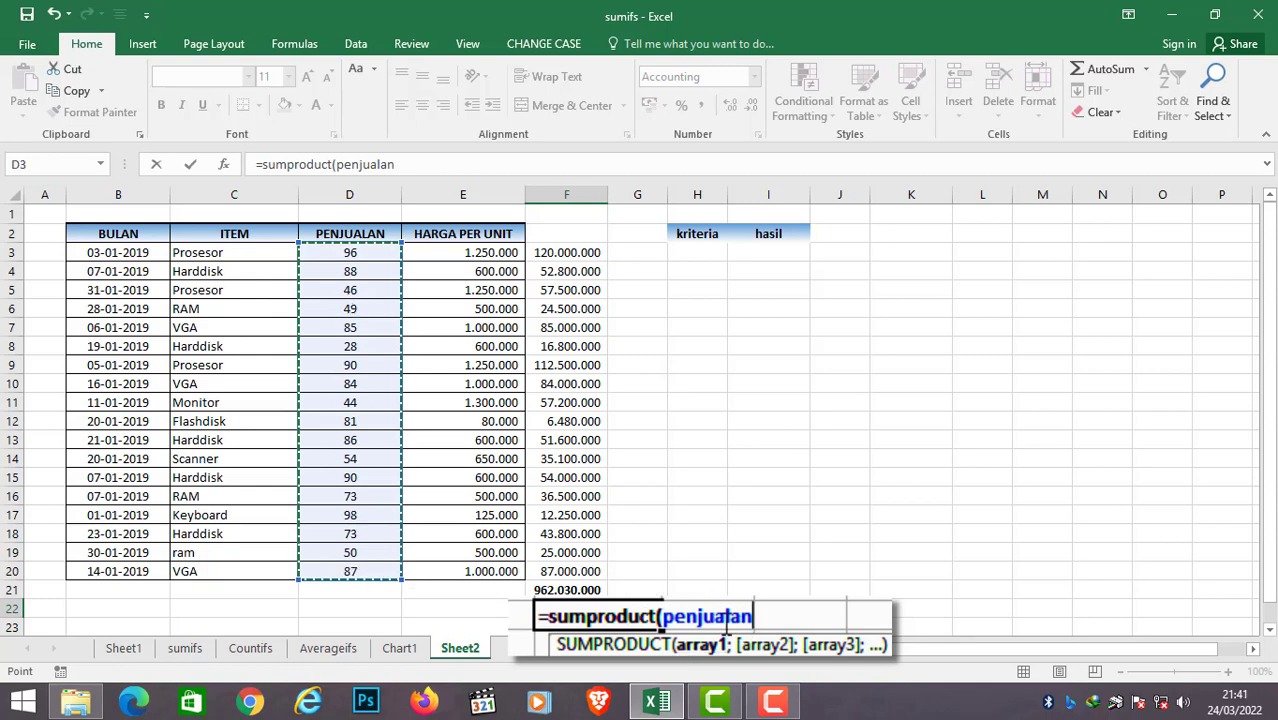
text(;)
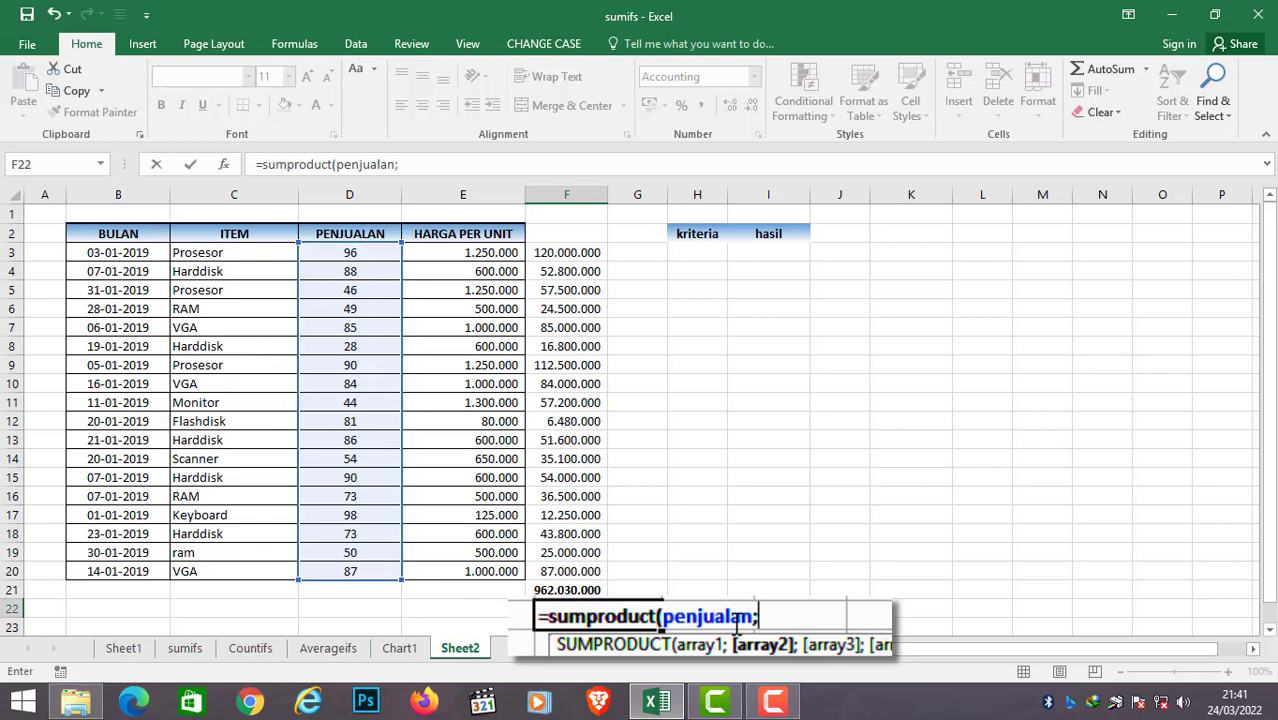
drag(485, 252, 491, 571)
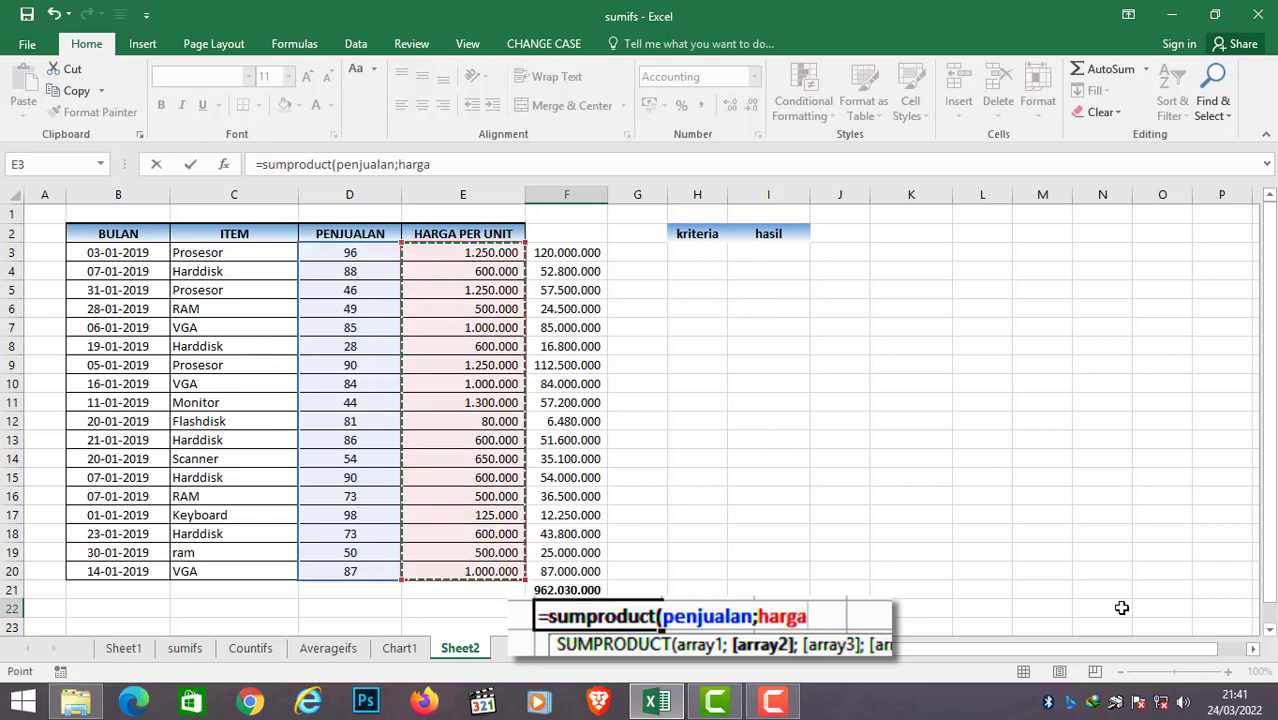
text())
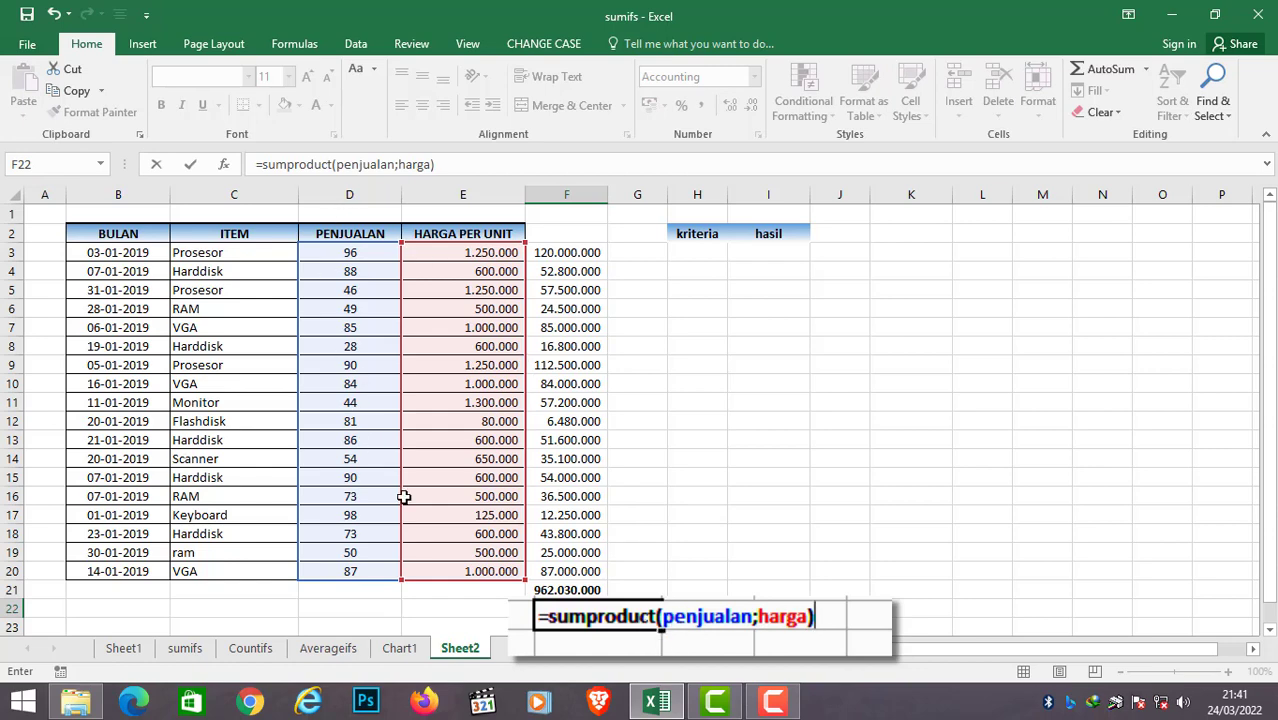
key(Return)
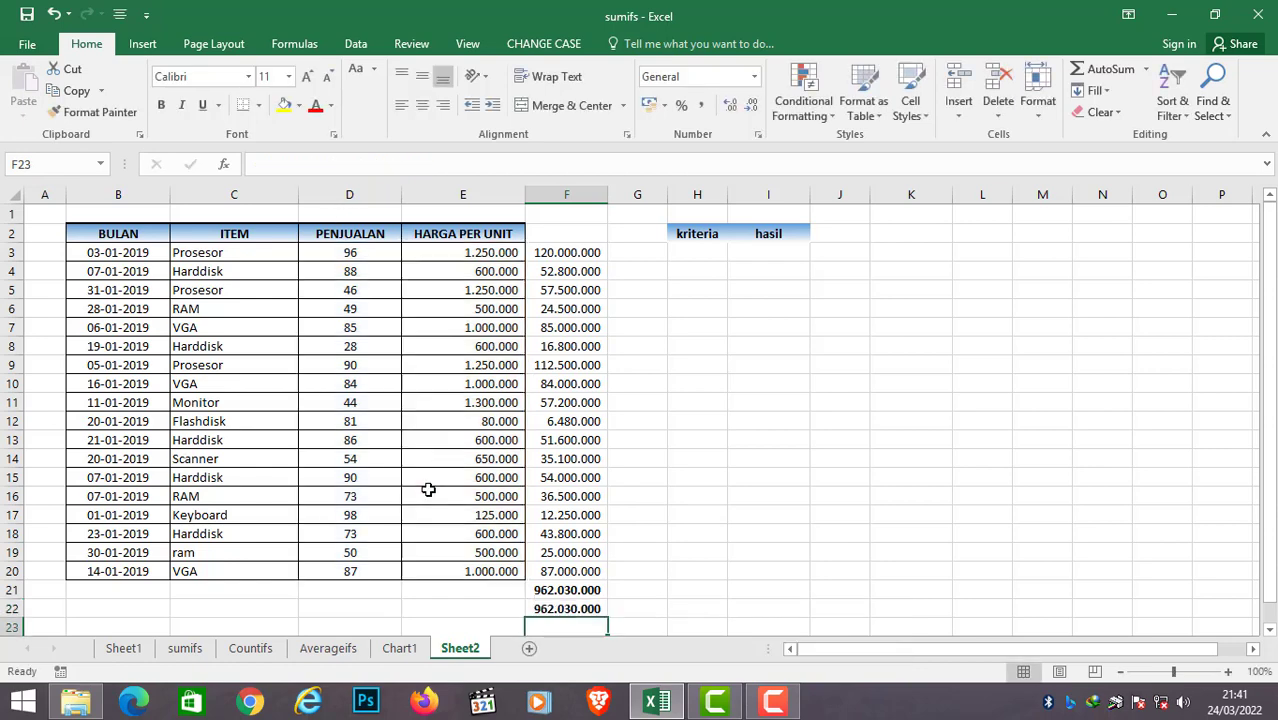
key(Up)
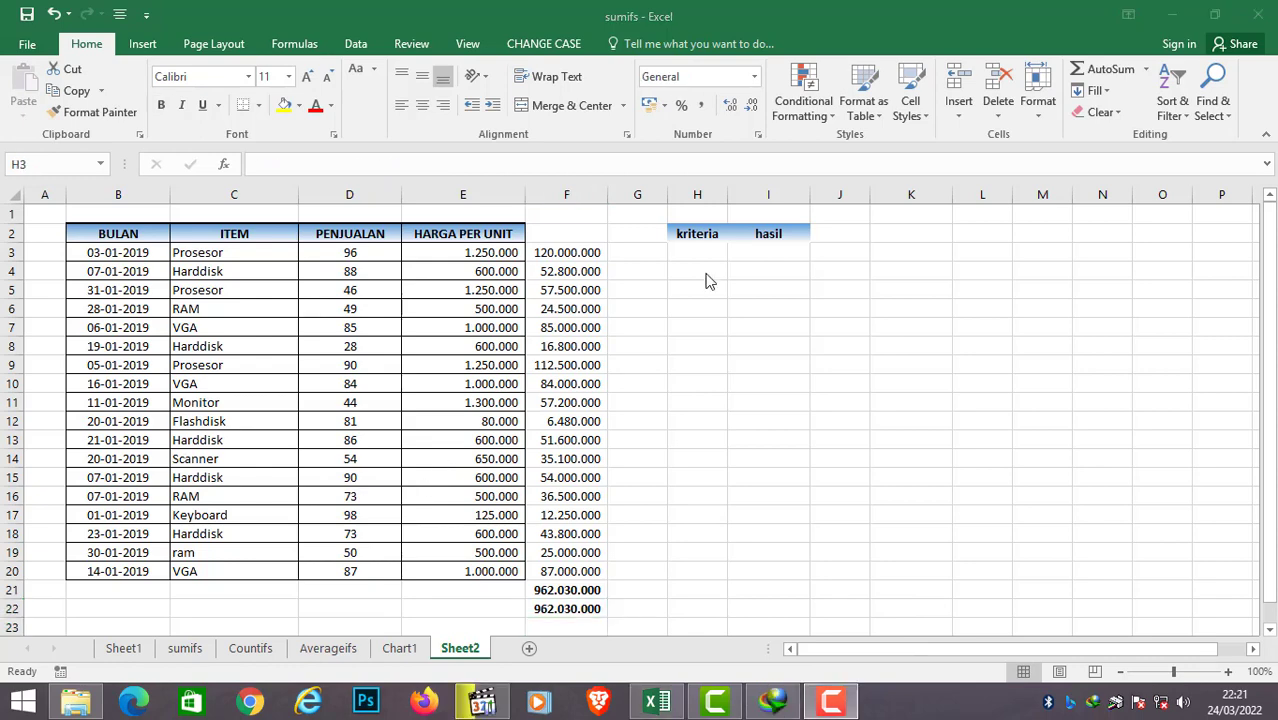
click(699, 257)
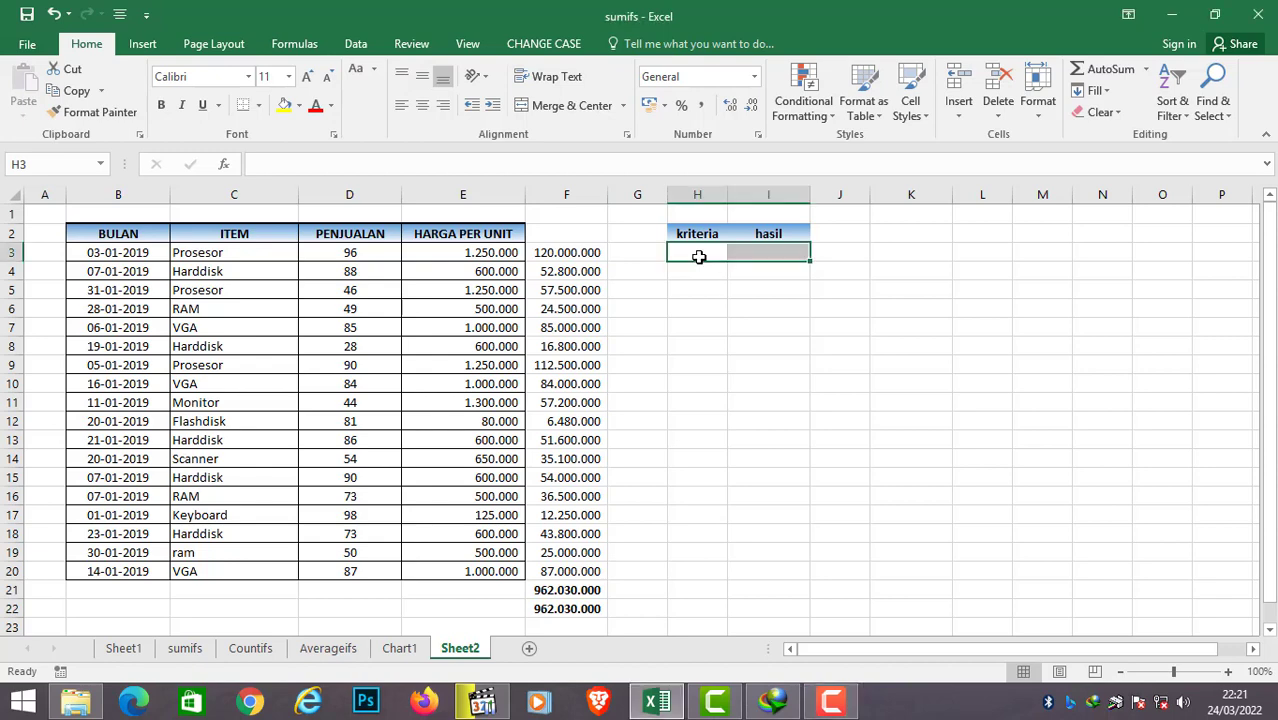
key(Right)
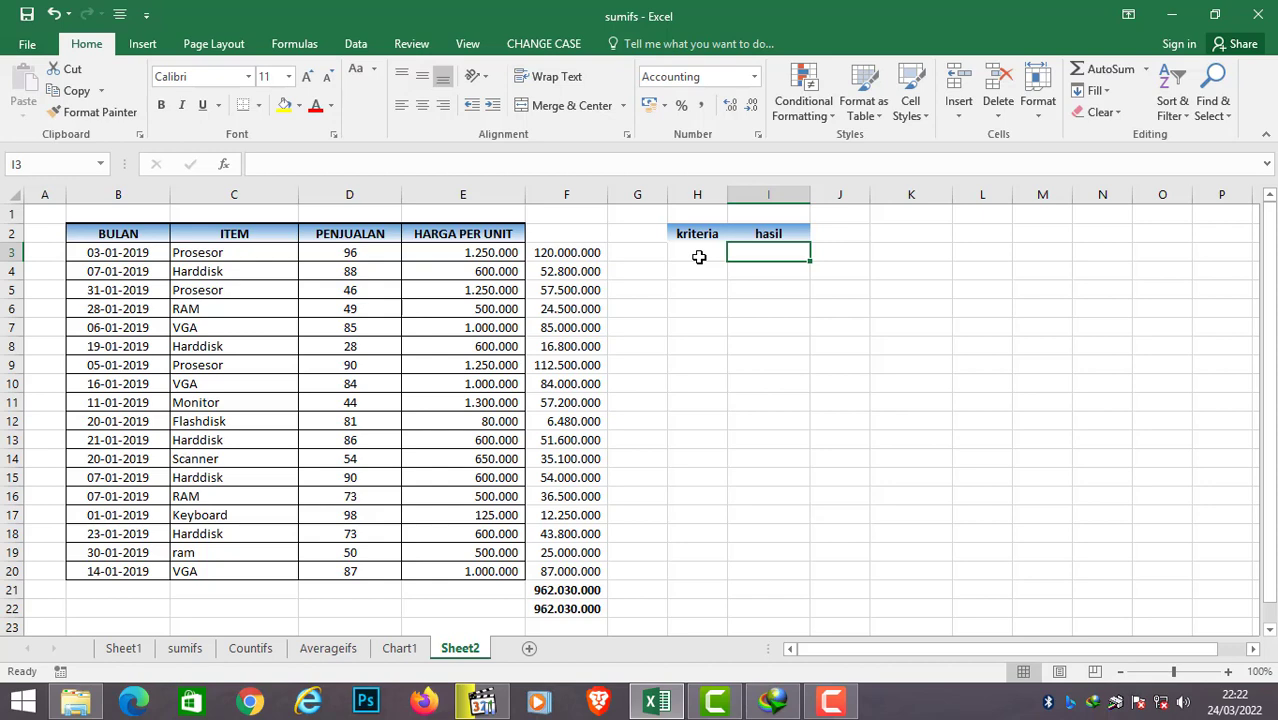
click(769, 287)
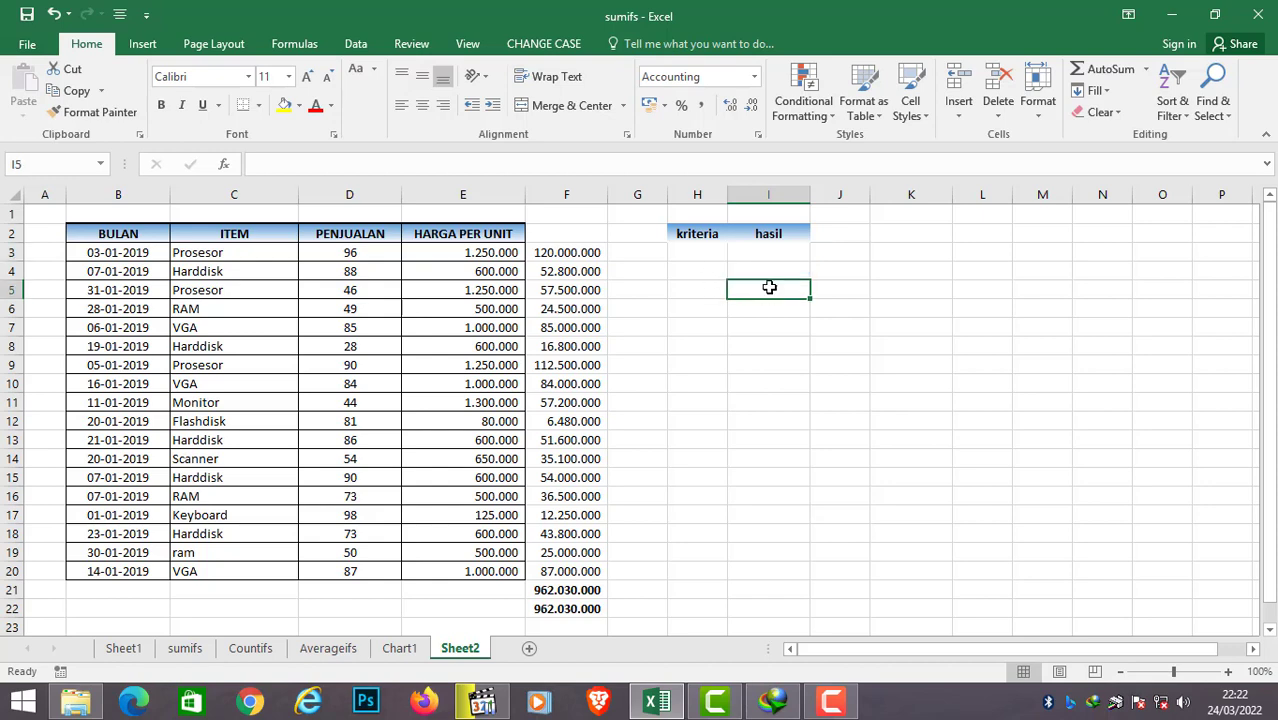
click(767, 251)
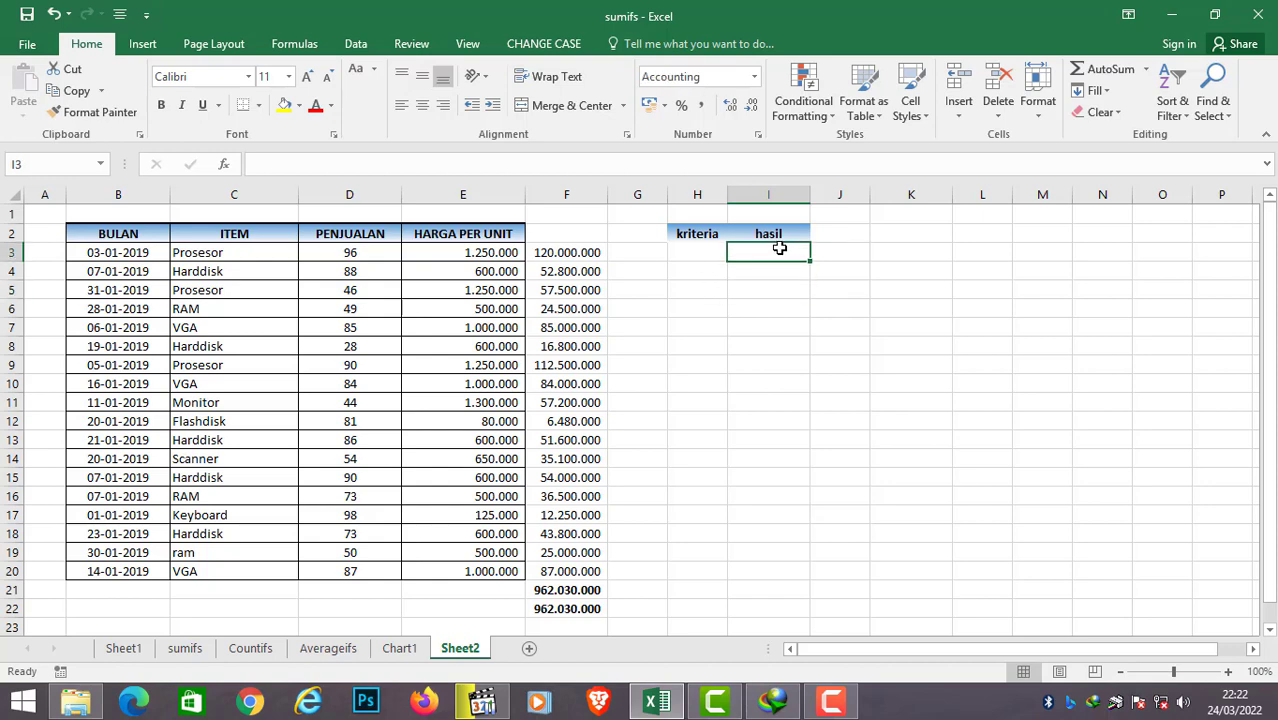
click(700, 254)
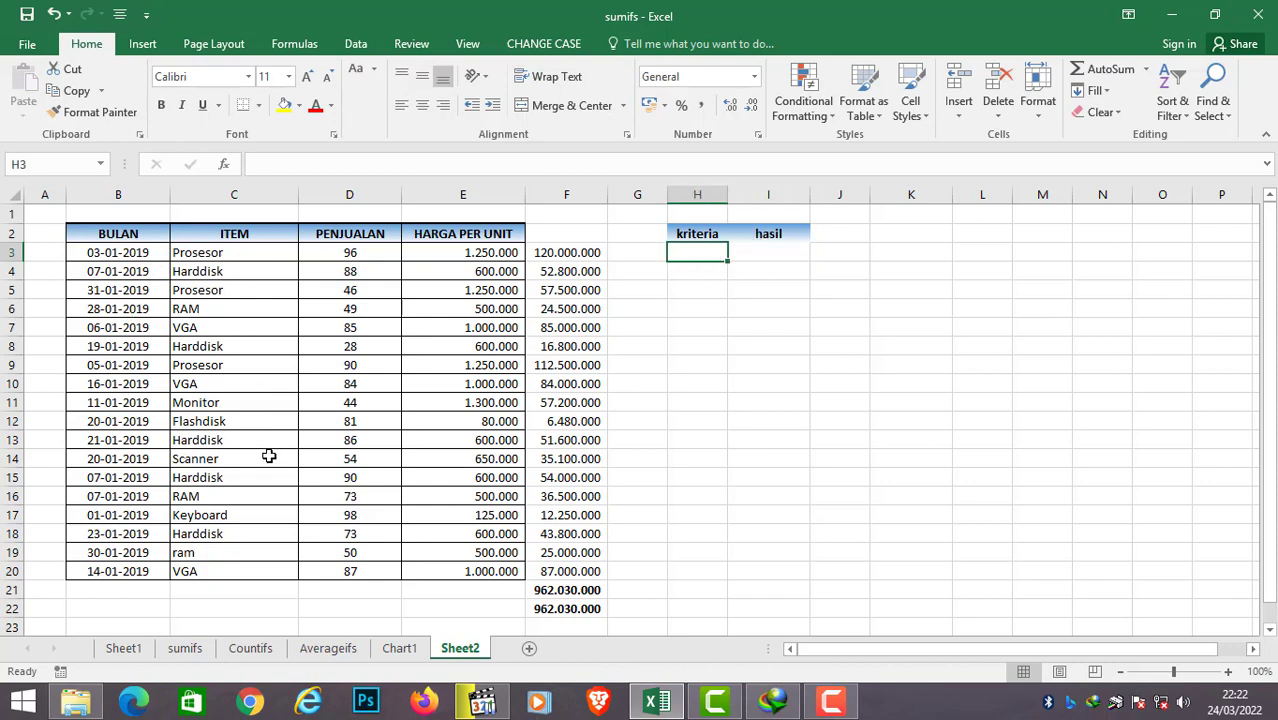
Enter the conditional formula =SUMPRODUCT((item=H3)*penjualan;harga) in I3 under hasil
click(757, 253)
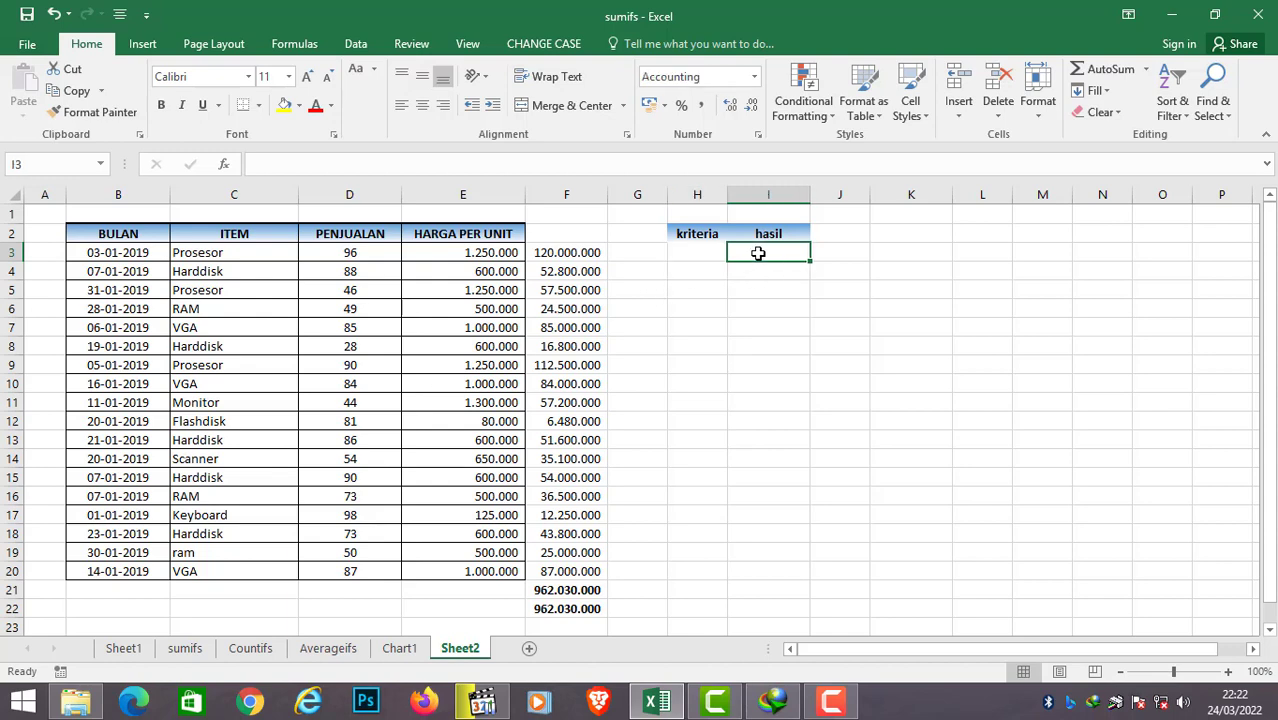
text(=su)
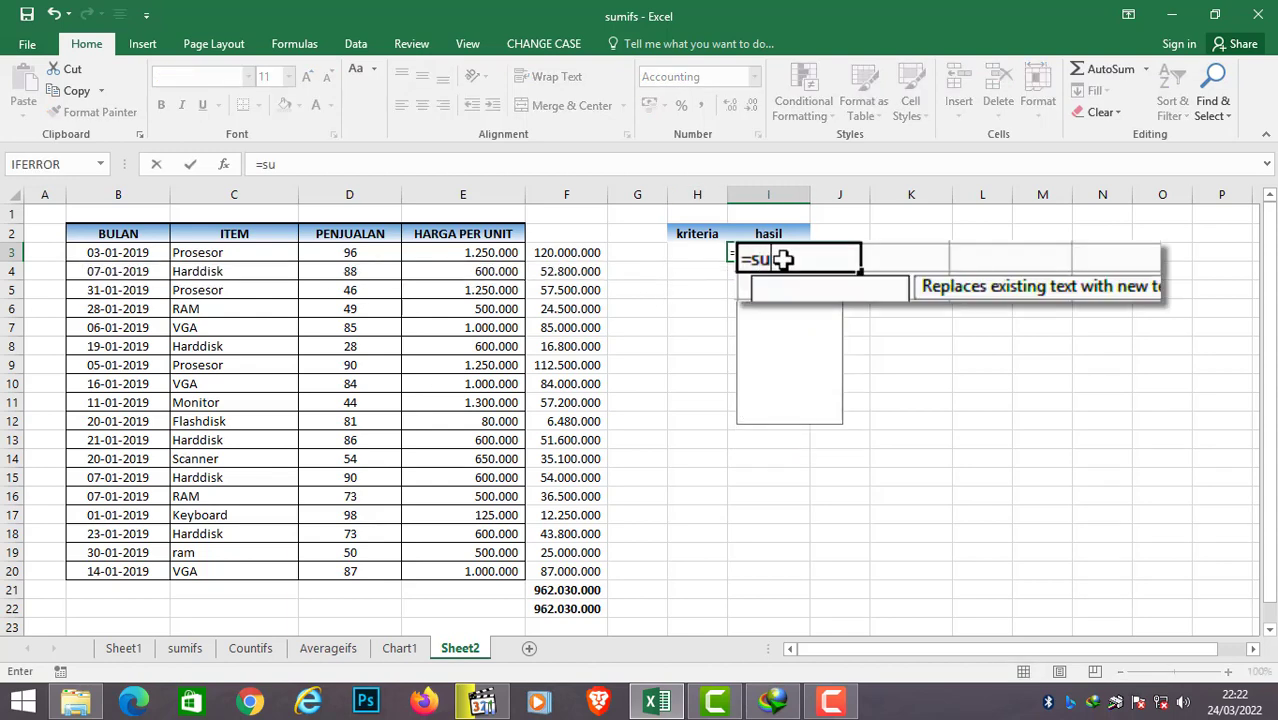
text(mproduct)
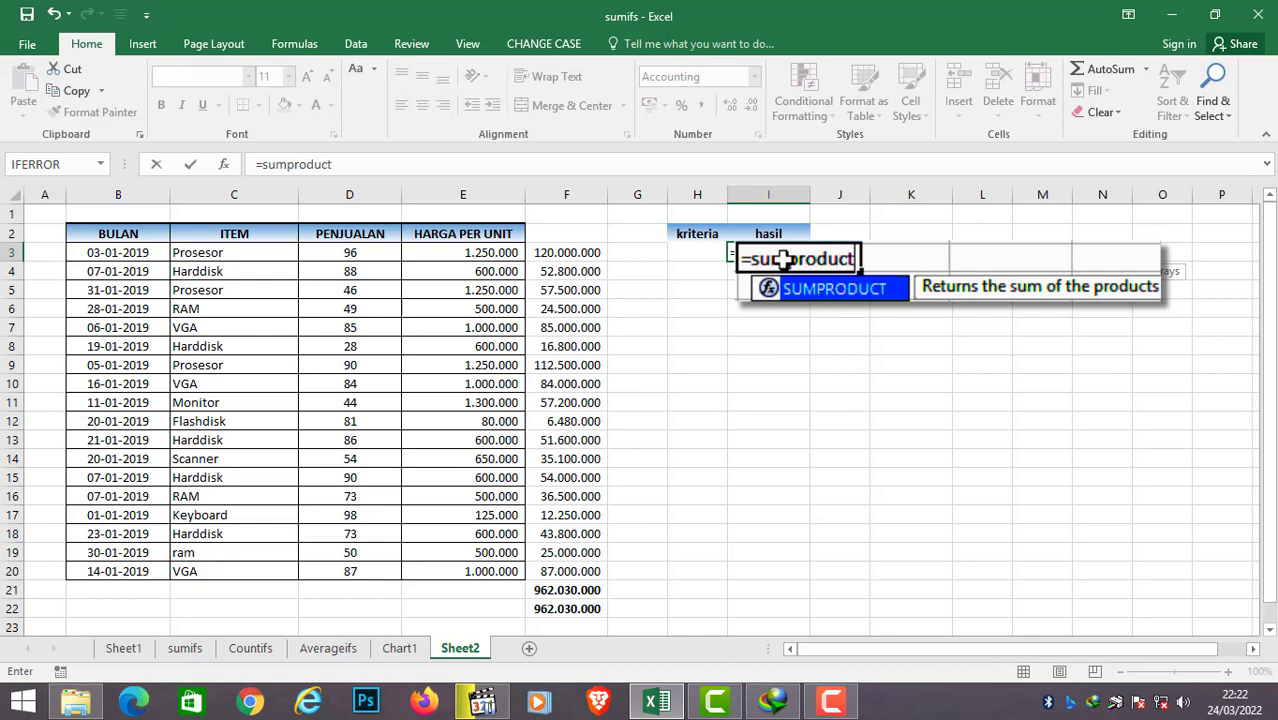
text(()
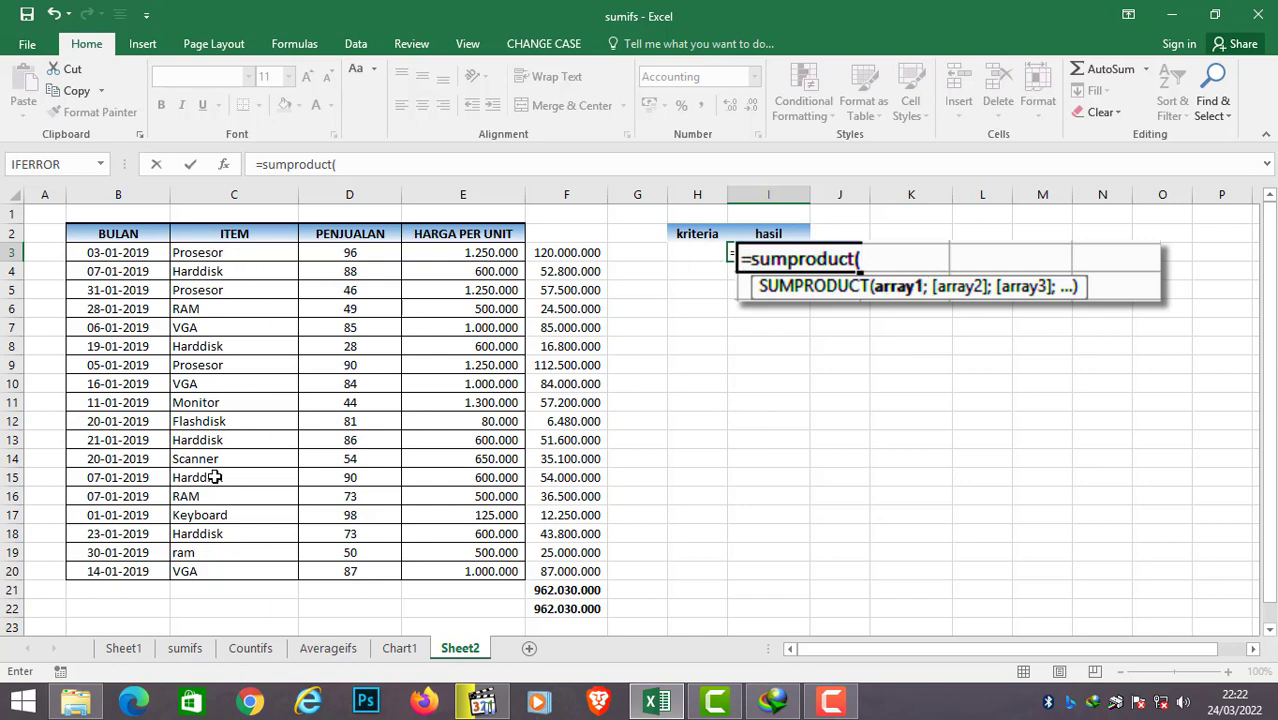
text((item=)
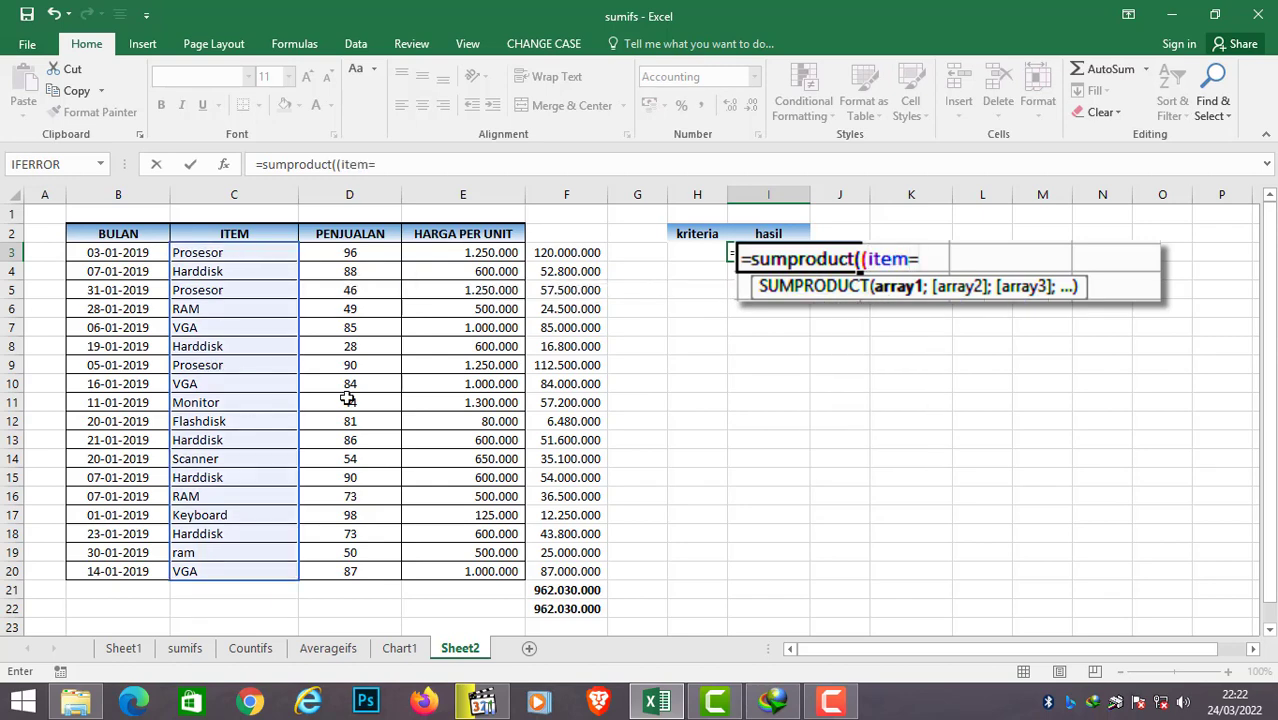
click(705, 250)
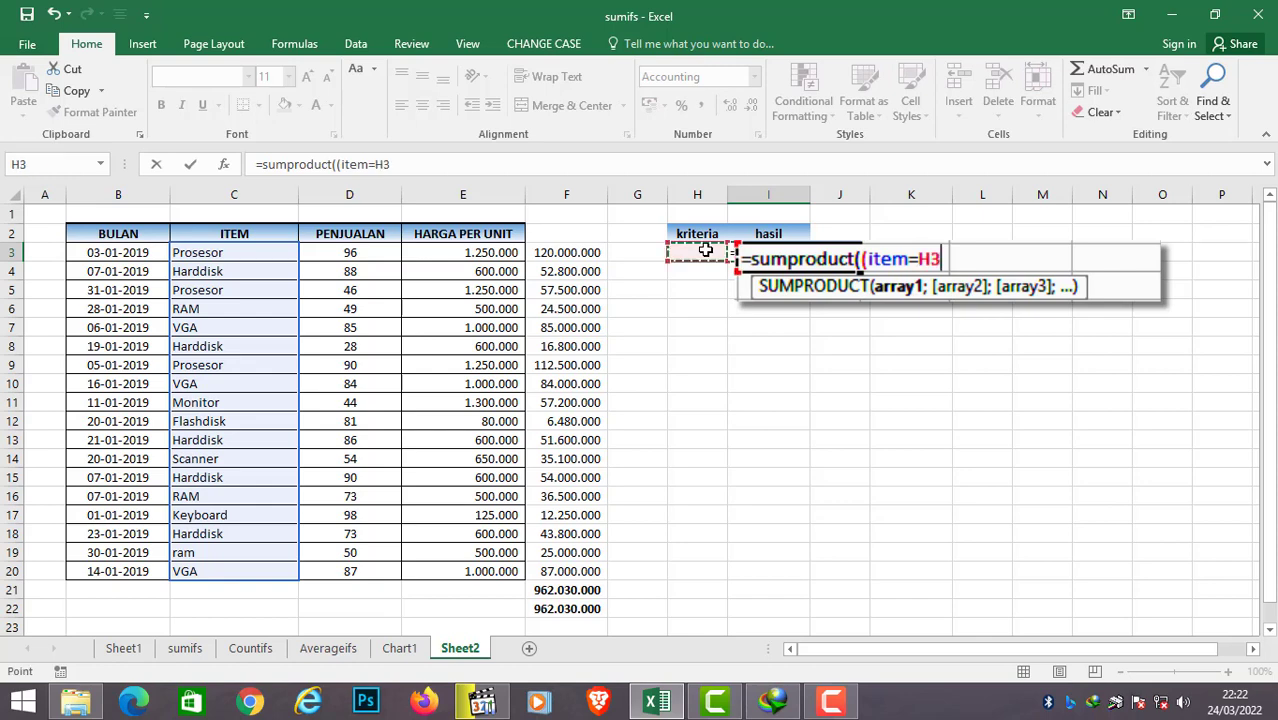
text()*)
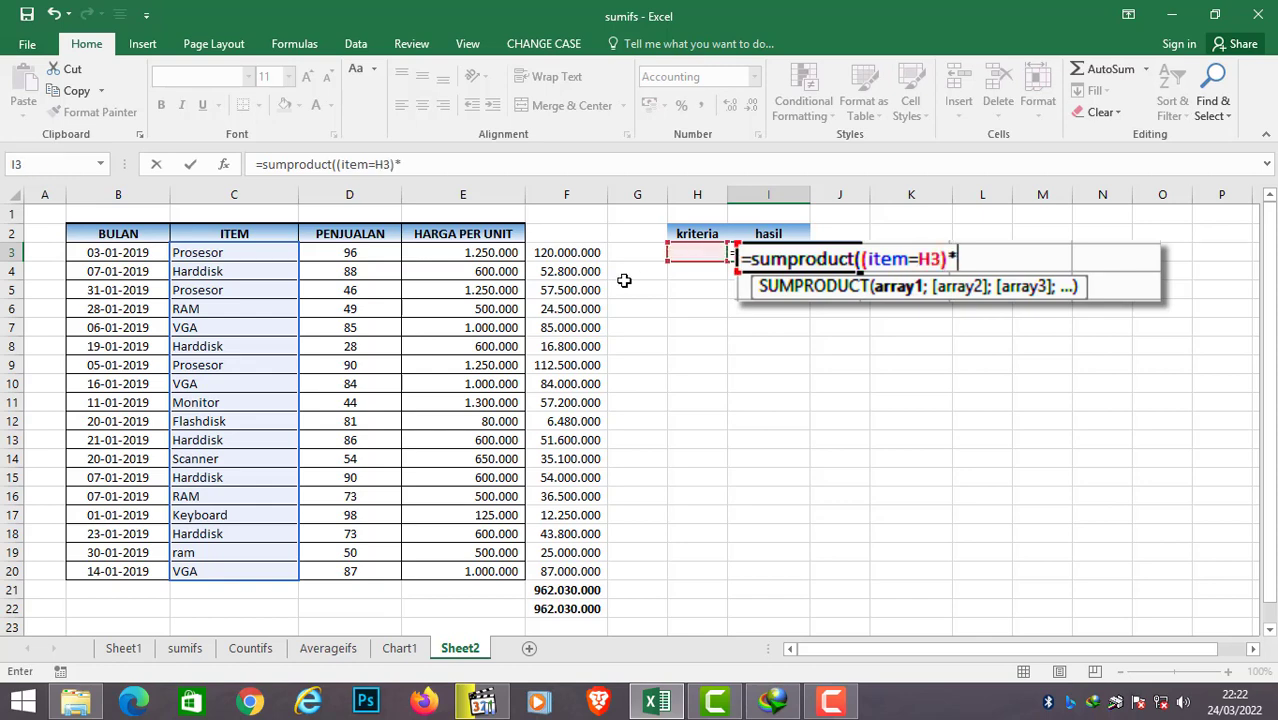
text(pen)
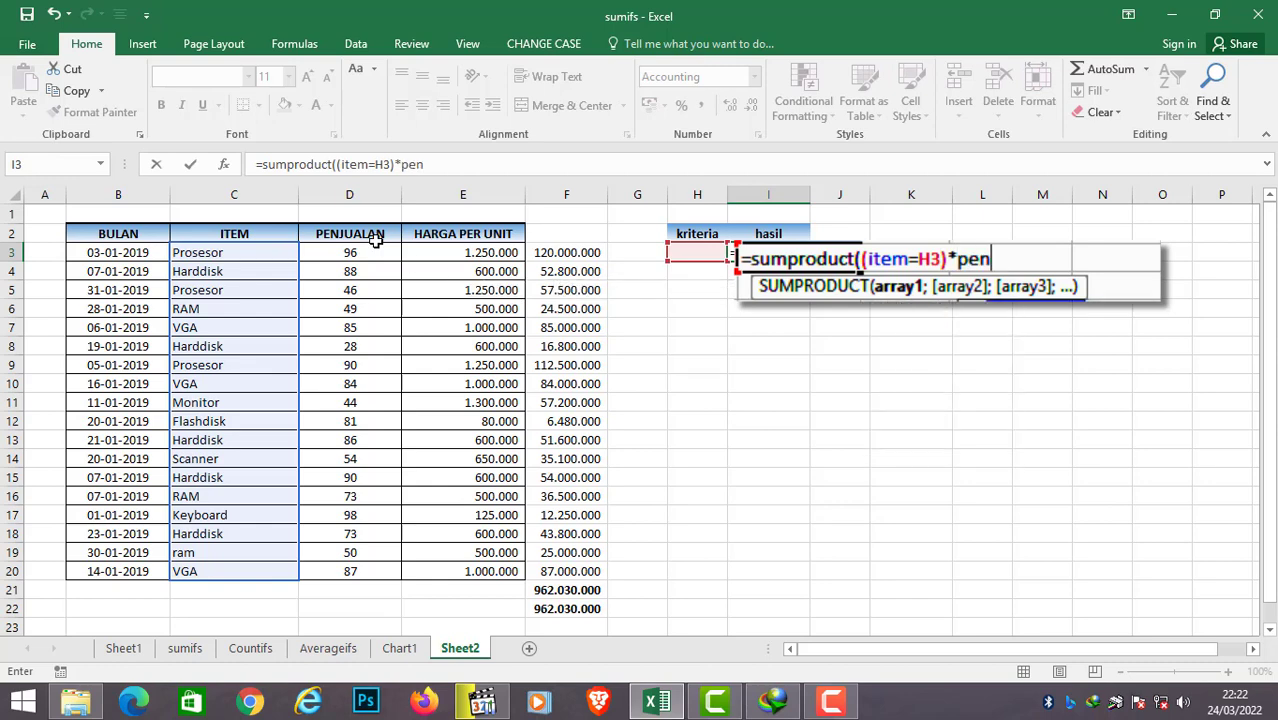
text(jualan;h)
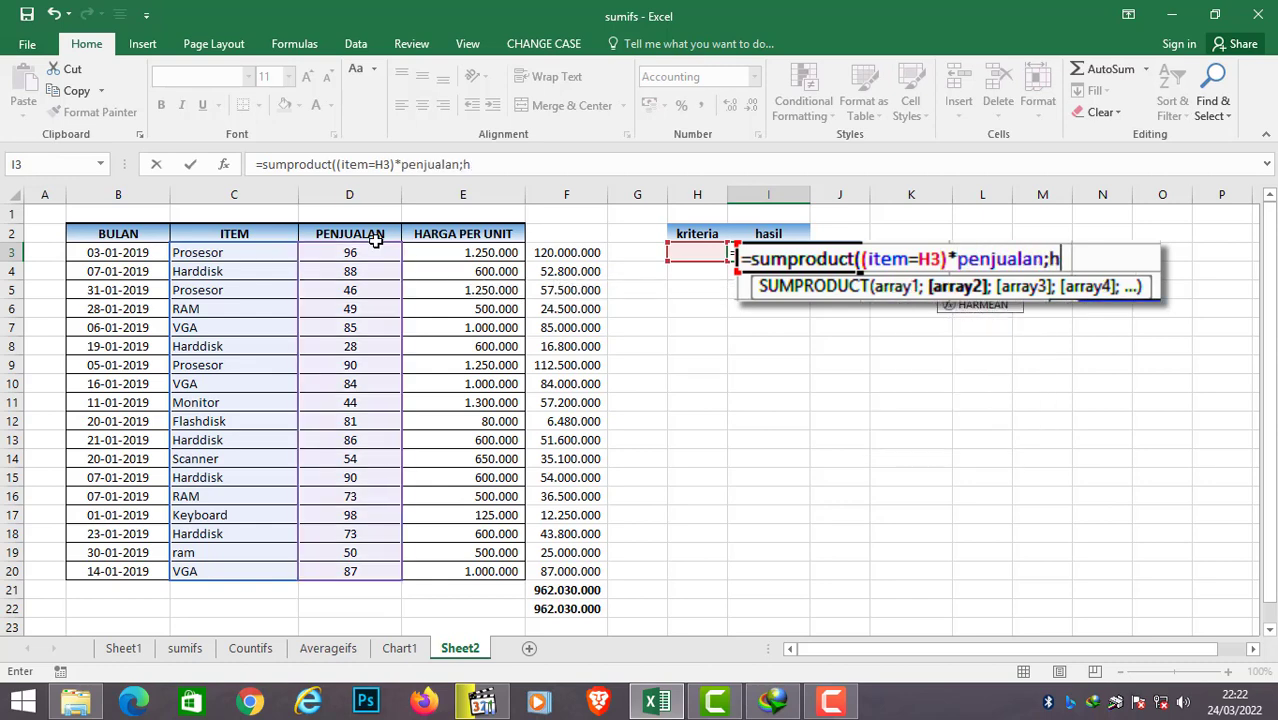
text(arga))
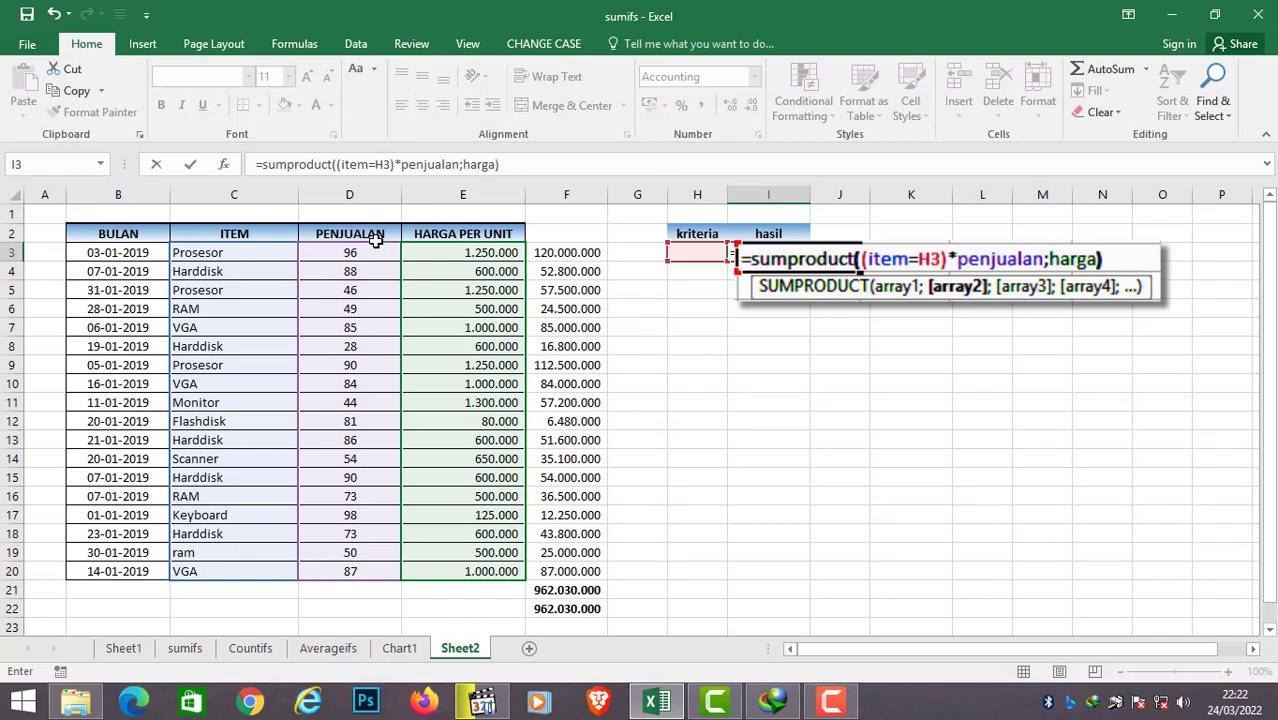
key(Return)
key(Up)
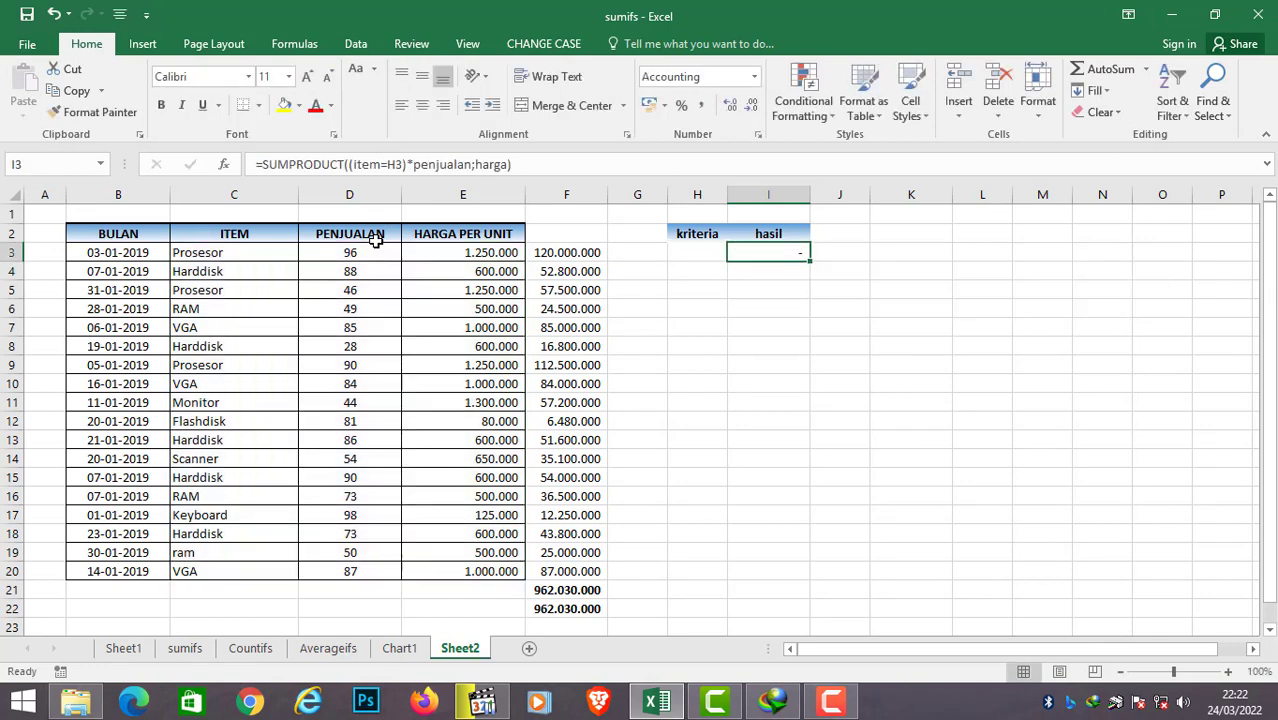
Enter ram as the criterion in H3 under kriteria
key(Left)
text(ram)
key(Return)
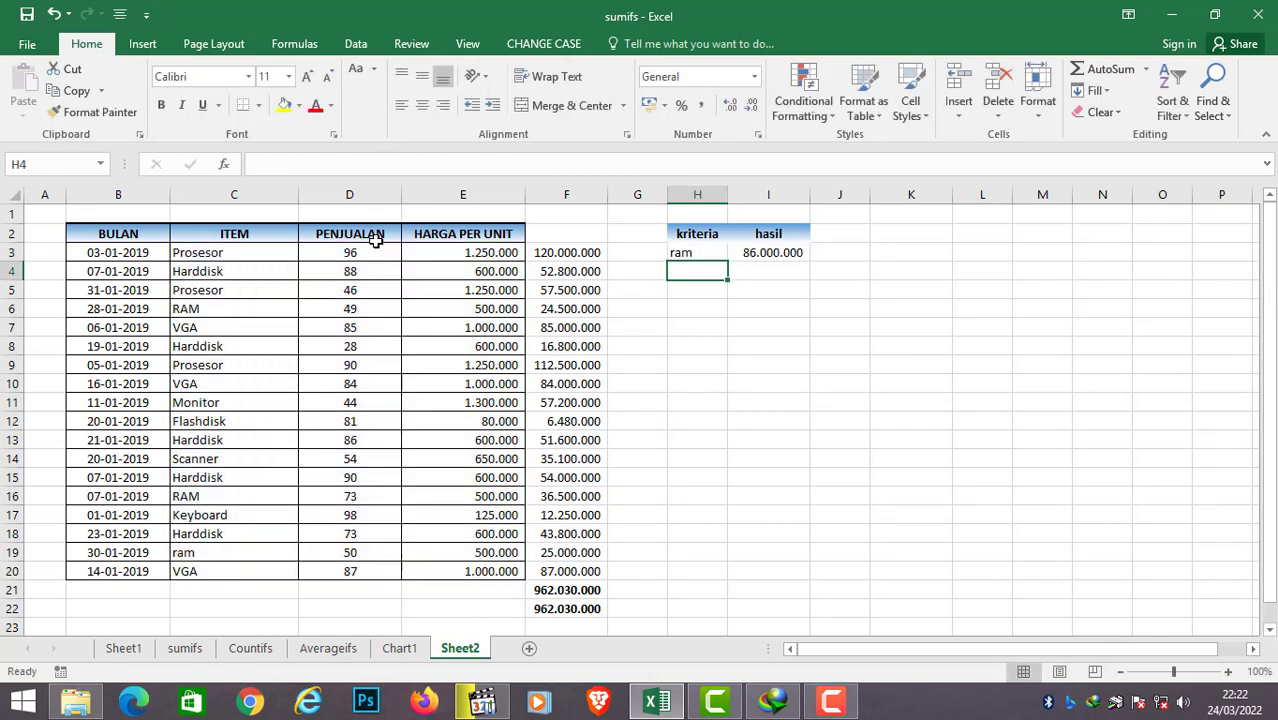
key(Up)
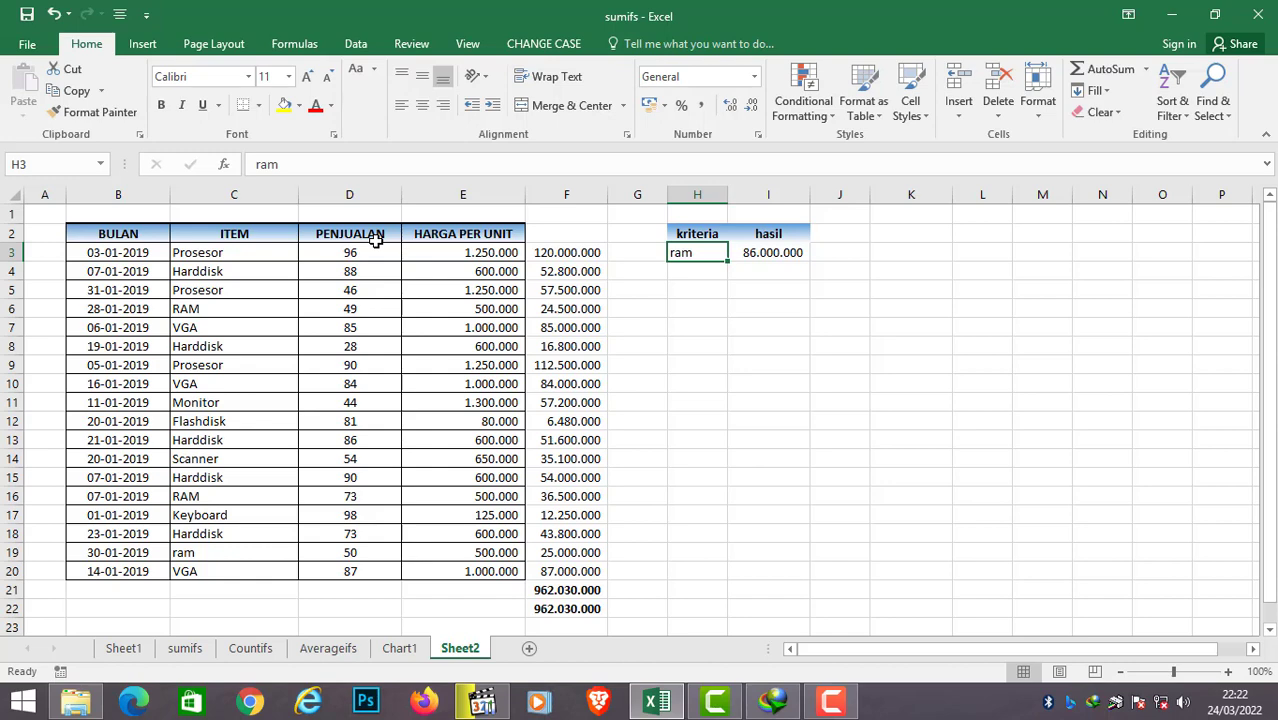
Try replacing the asterisk with a semicolon in the I3 formula, making it =SUMPRODUCT((item=H3);penjualan;harga)
click(772, 252)
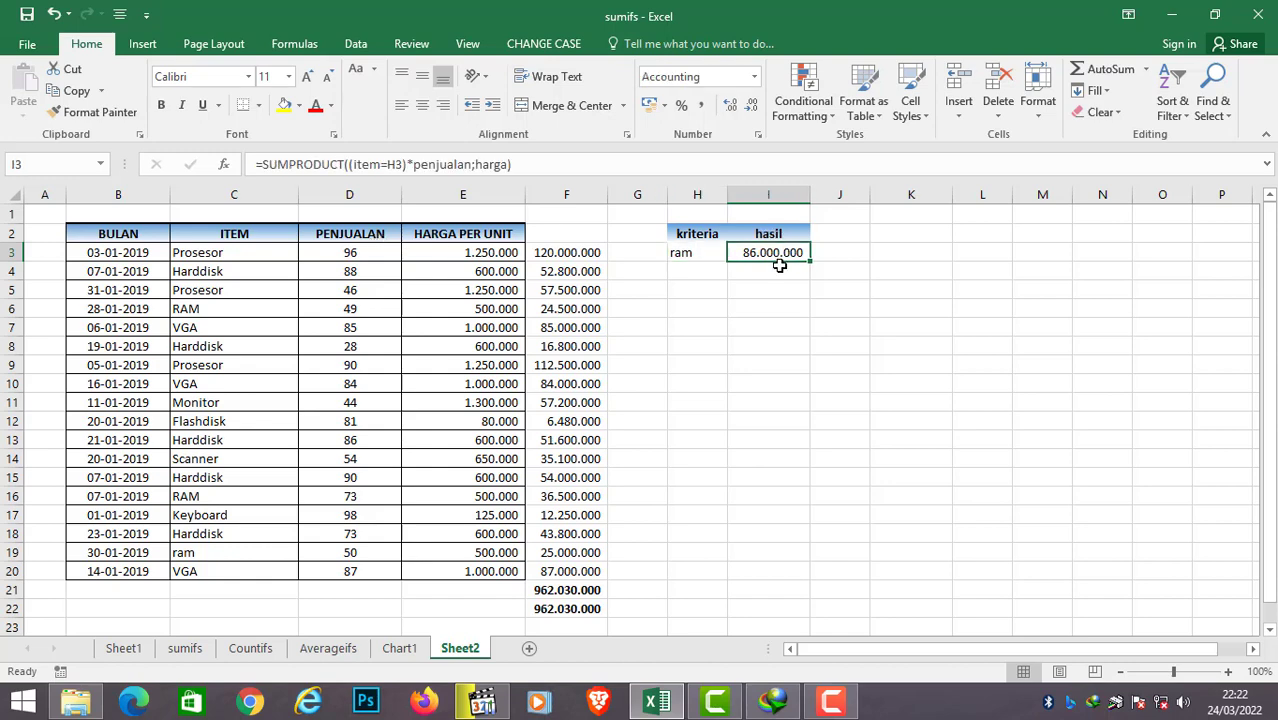
double_click(808, 253)
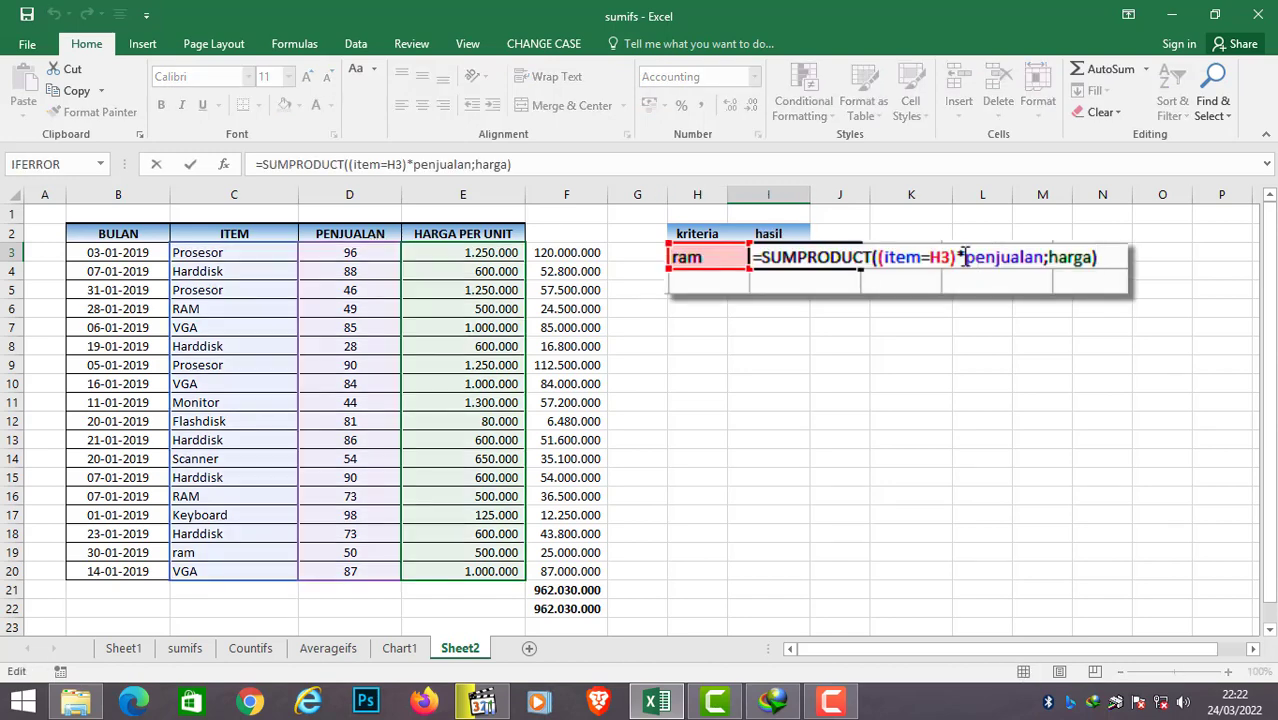
click(963, 253)
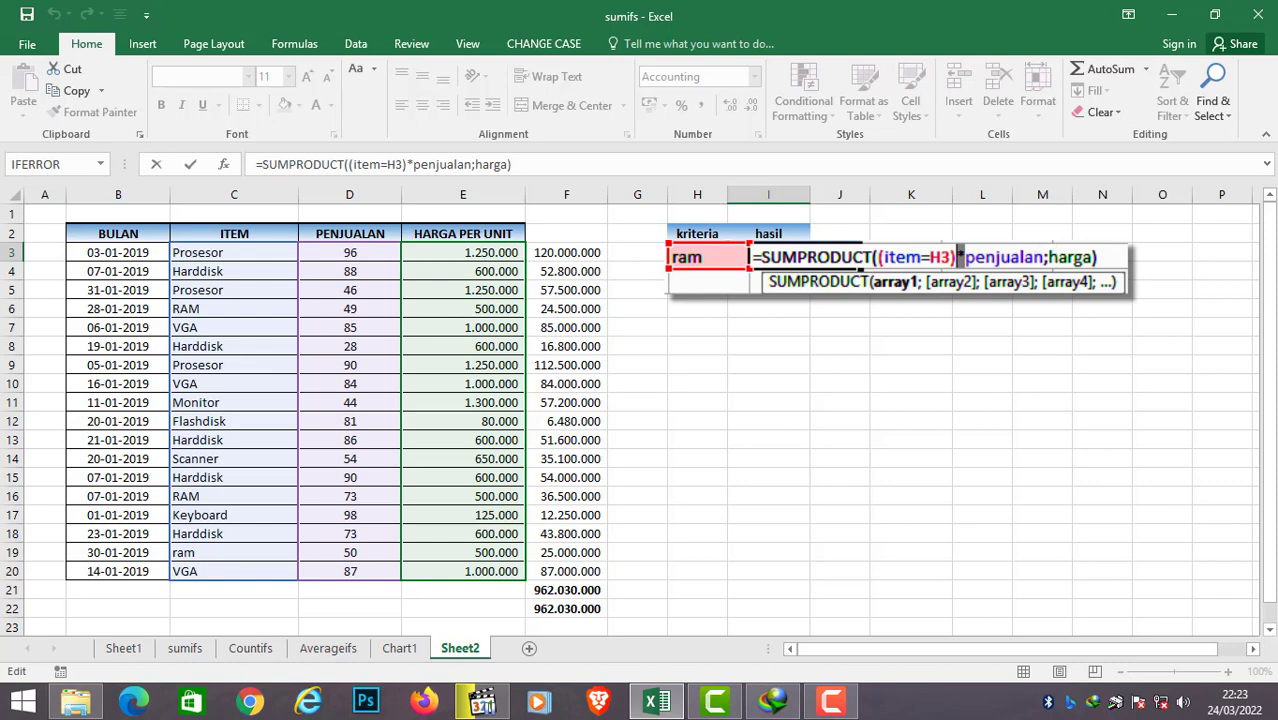
text(;)
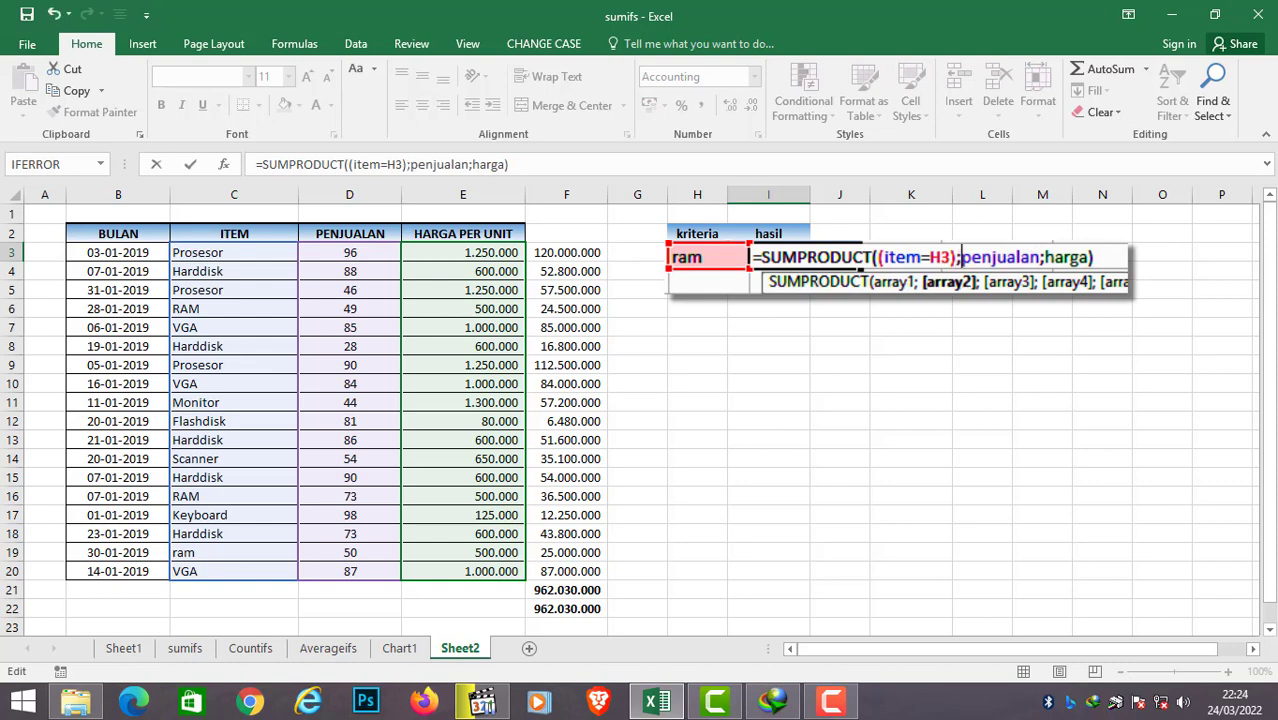
key(Return)
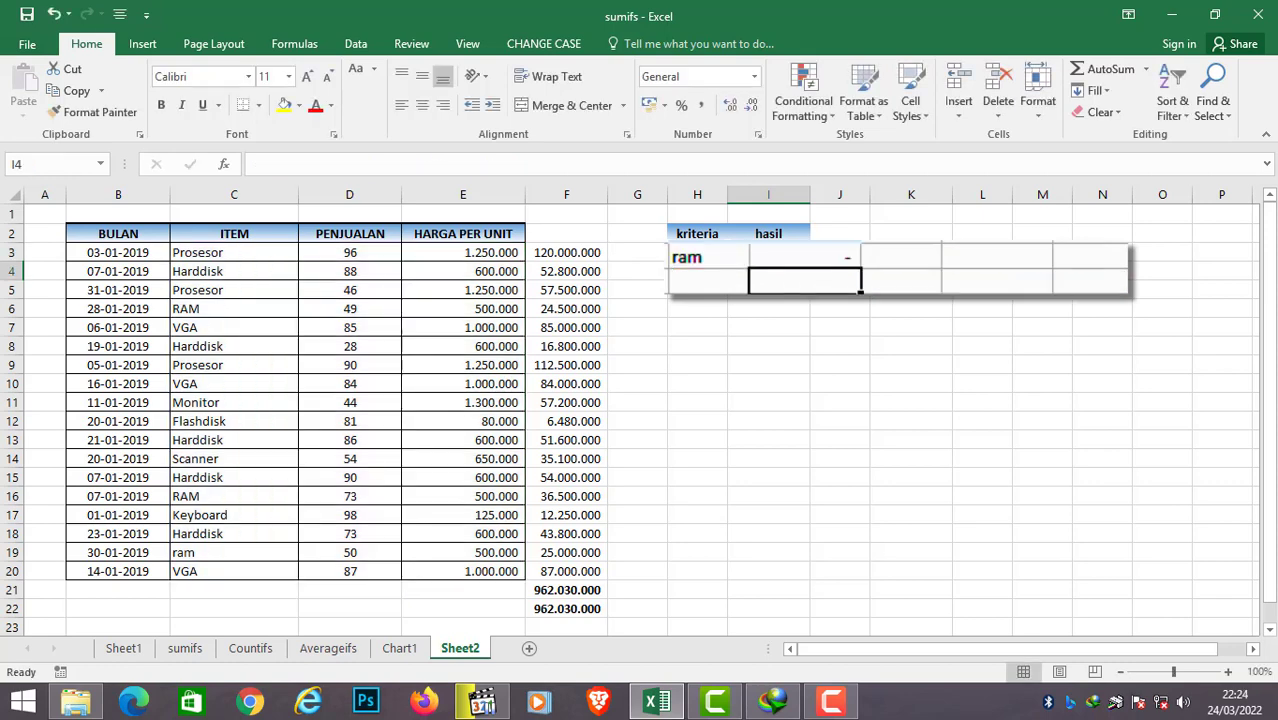
Restore the asterisk between the item condition and penjualan in I3, making the formula =SUMPRODUCT((item=H3)*penjualan;harga)
key(Up)
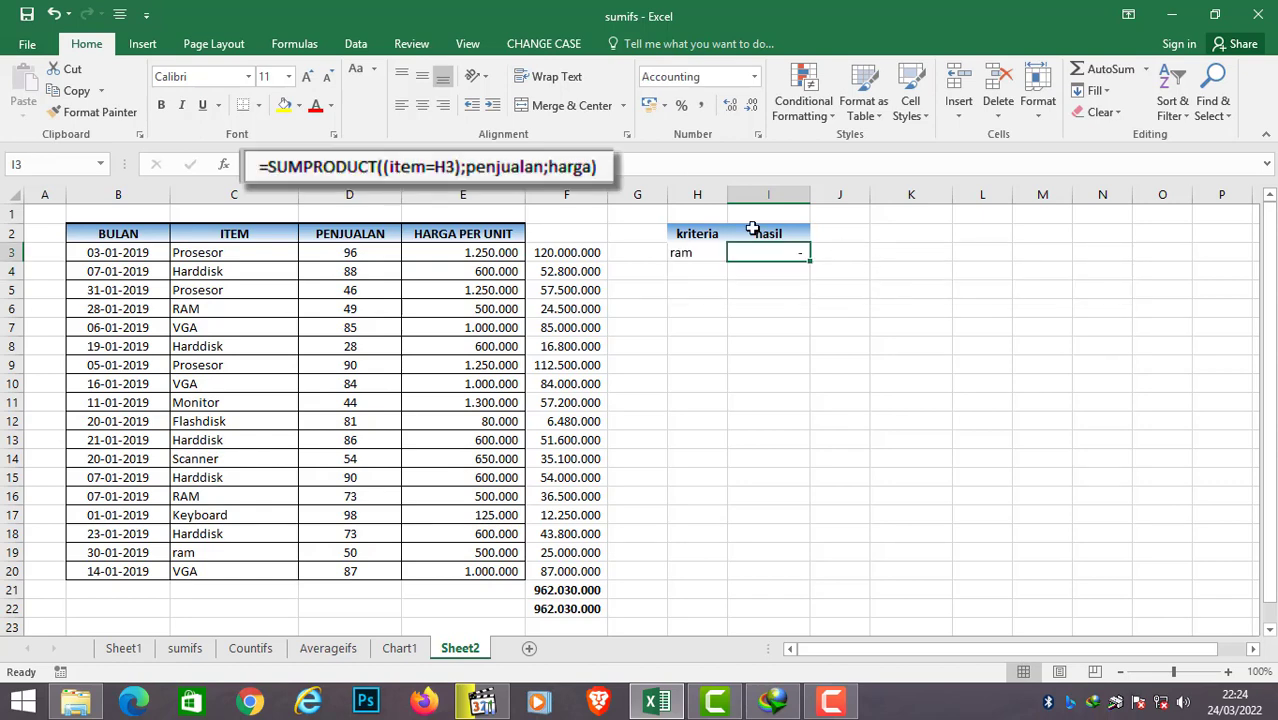
click(467, 166)
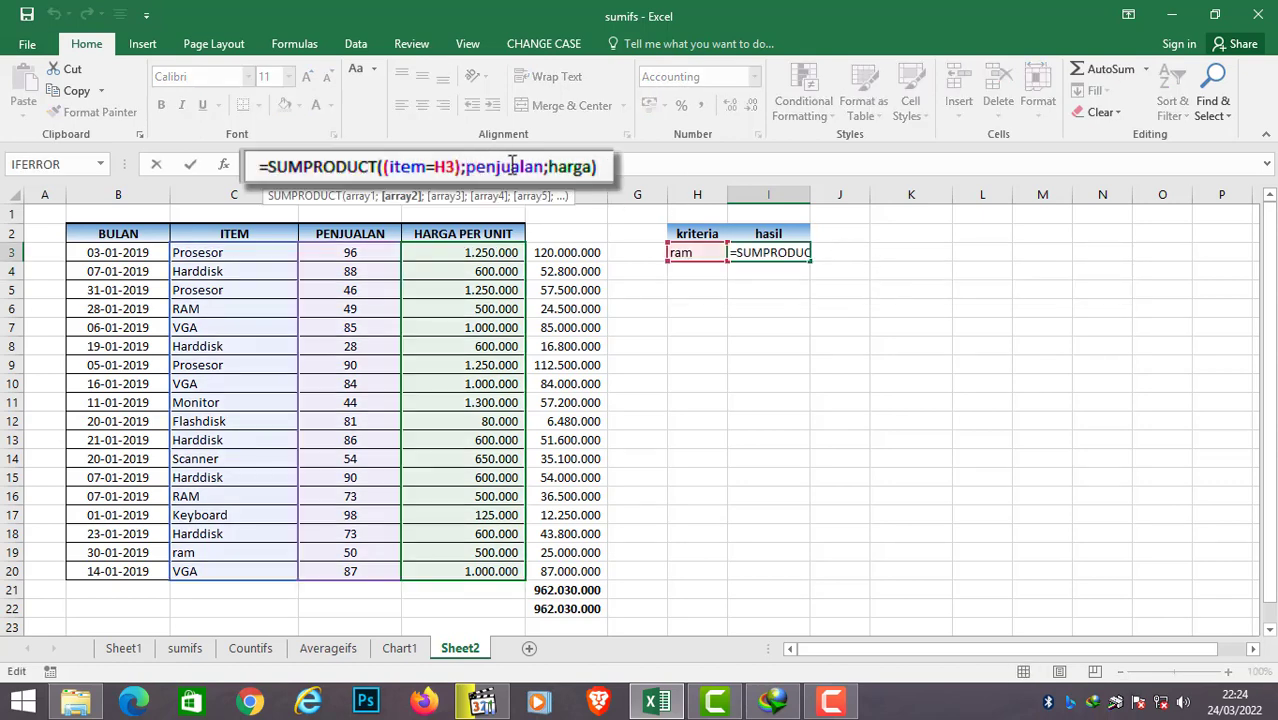
key(BackSpace)
text(*)
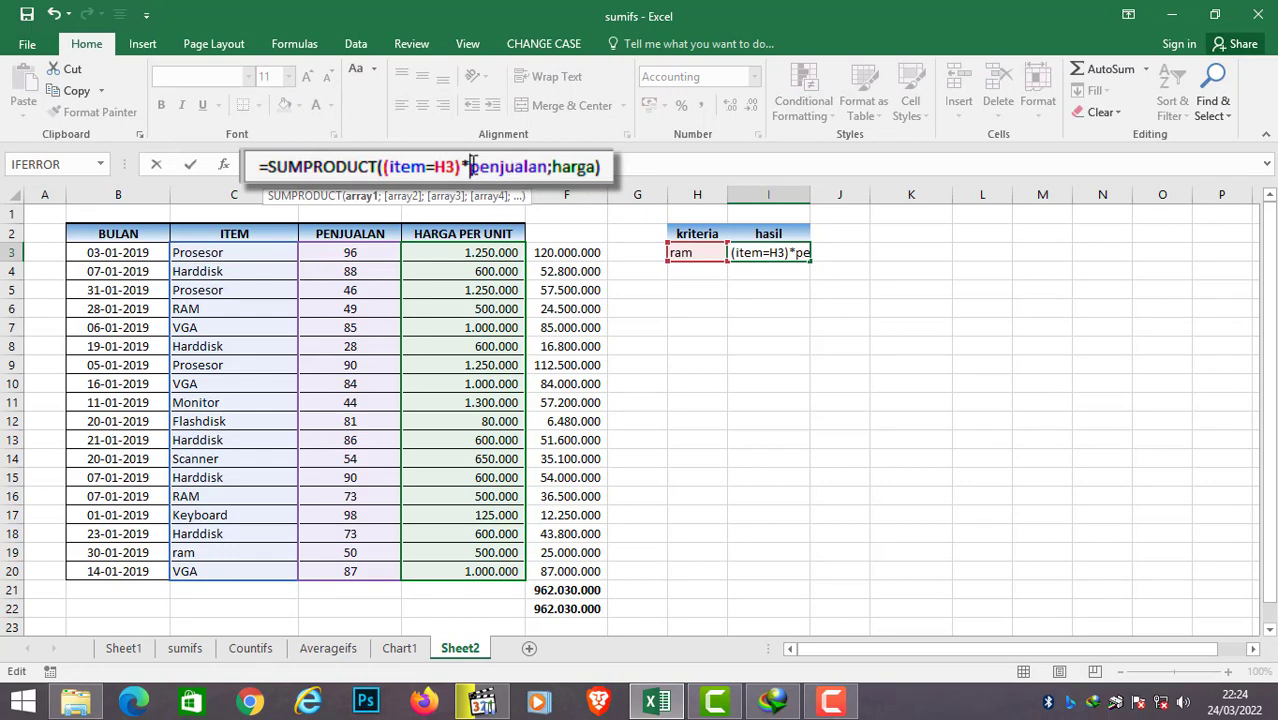
key(Return)
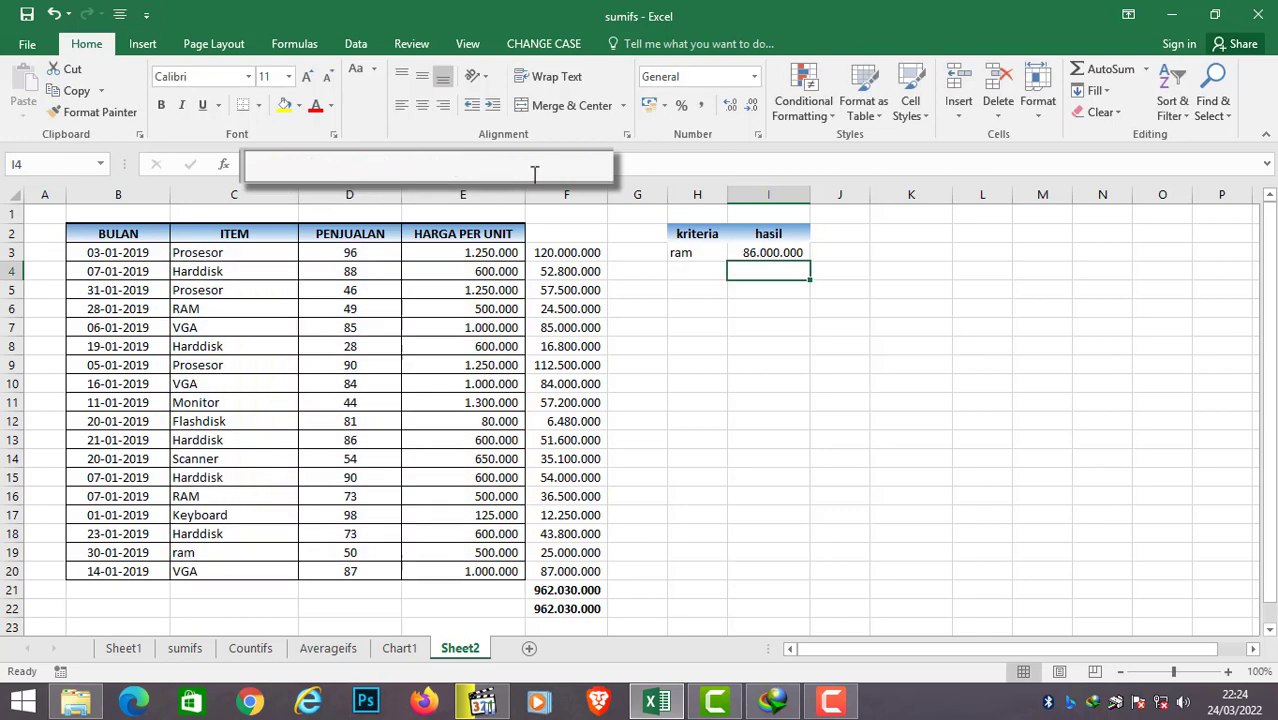
key(Down)
key(Left)
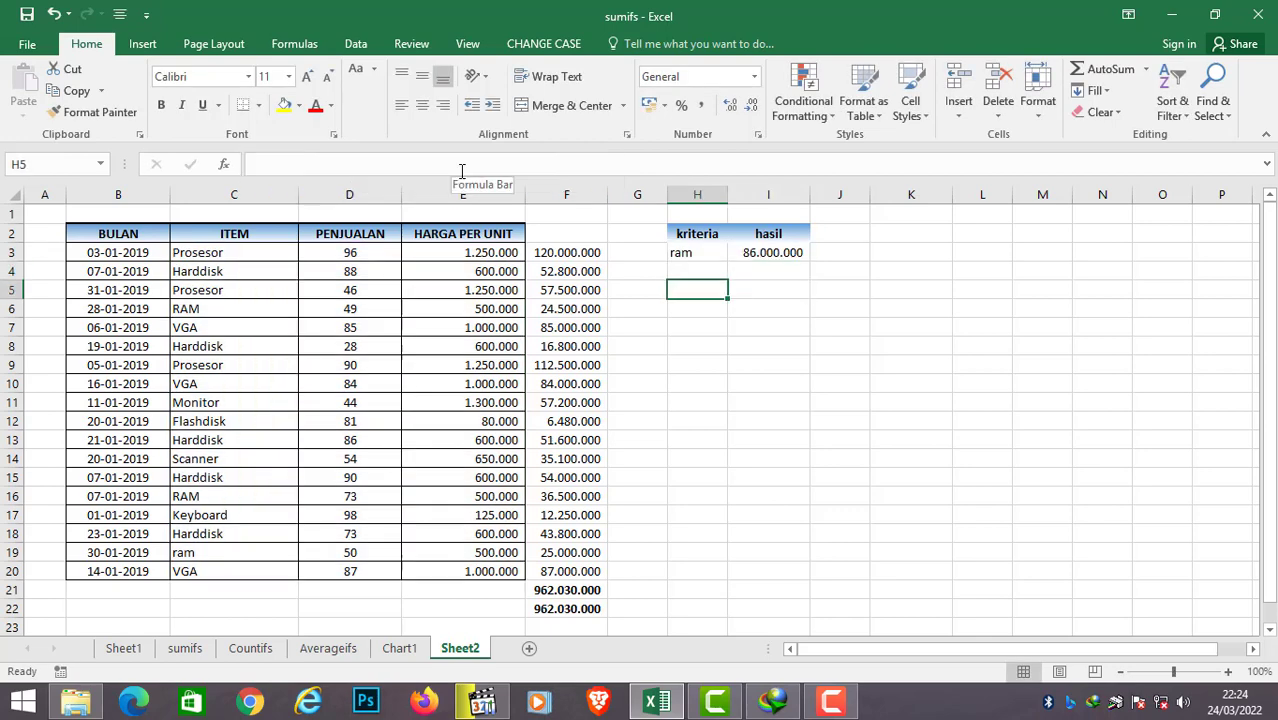